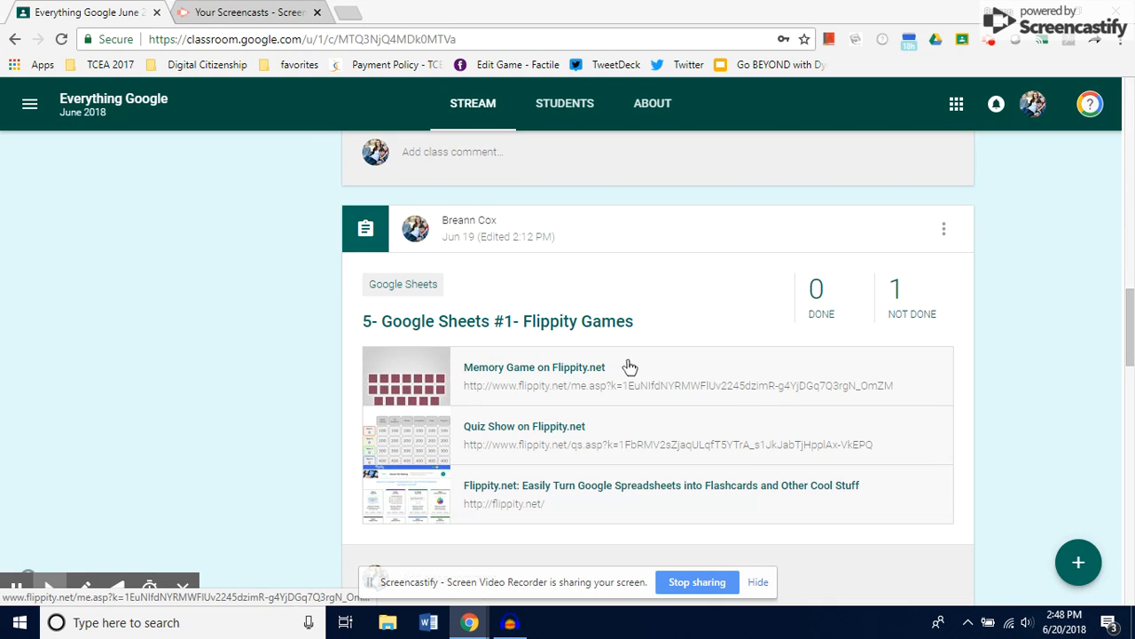
# Open the Memory Game on Flippity.net from the Flippity Games assignment and turn over three pairs of cards
pyautogui.click(559, 370)
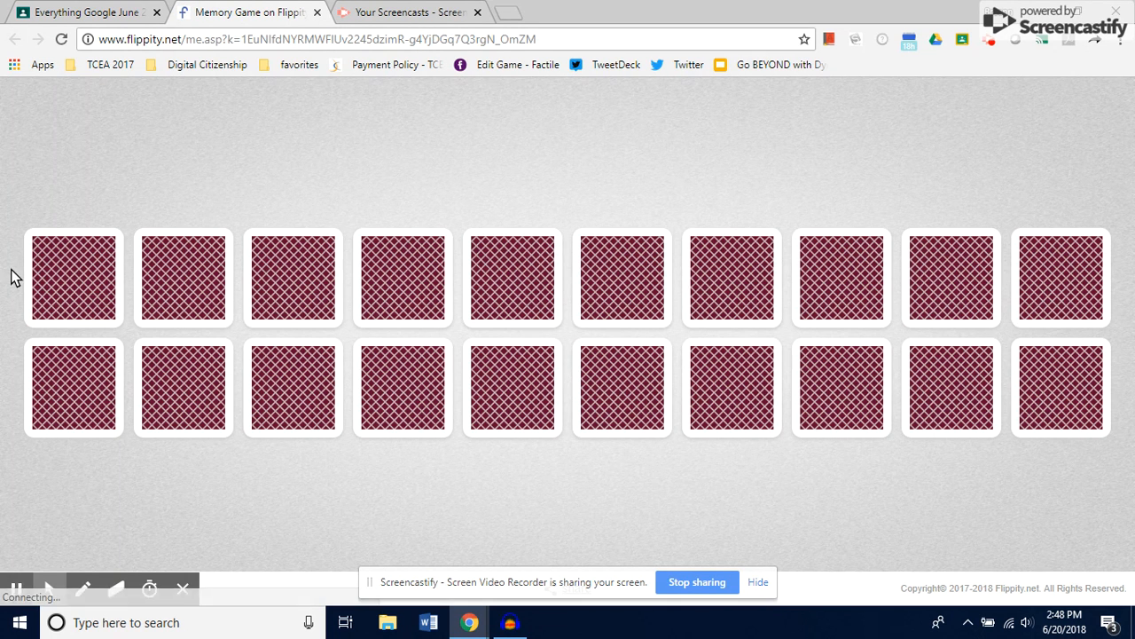
pyautogui.click(90, 267)
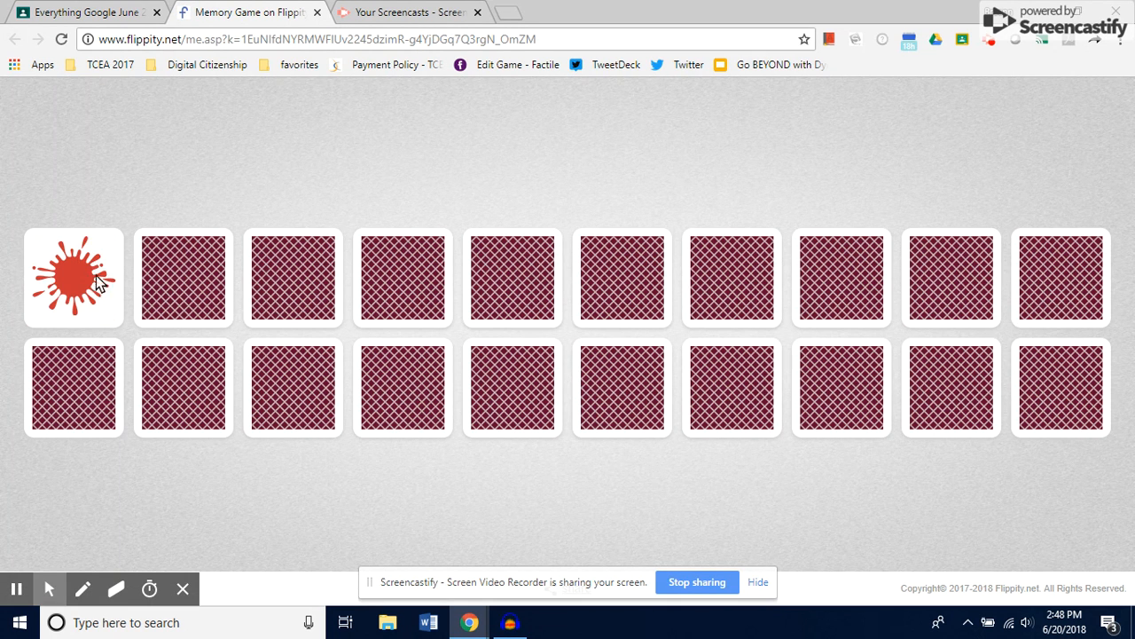
pyautogui.click(288, 385)
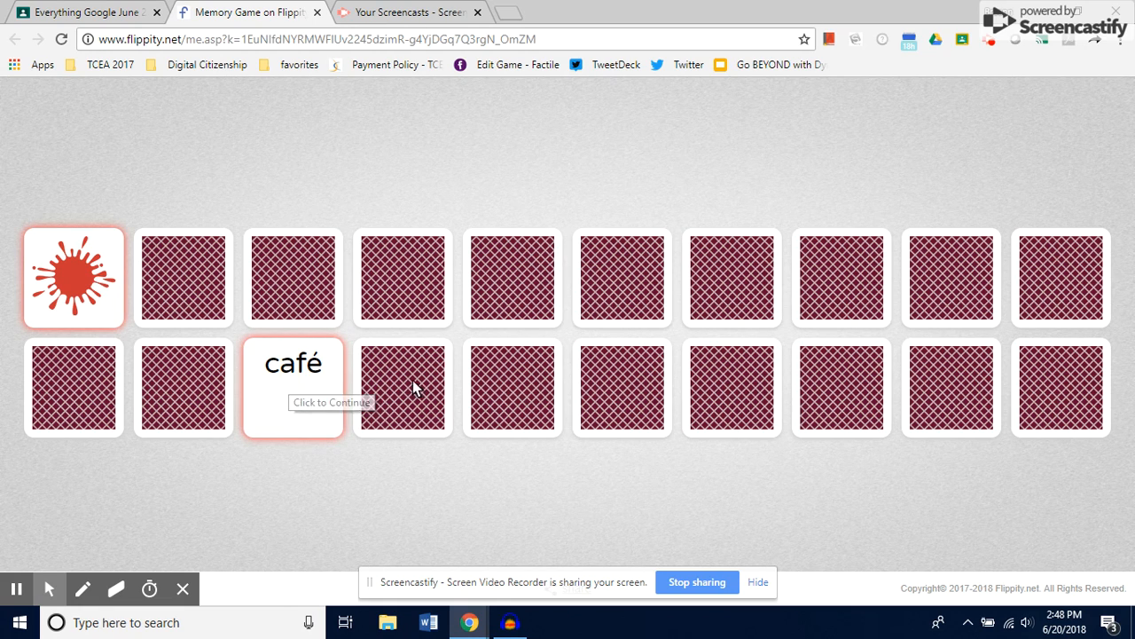
pyautogui.click(412, 275)
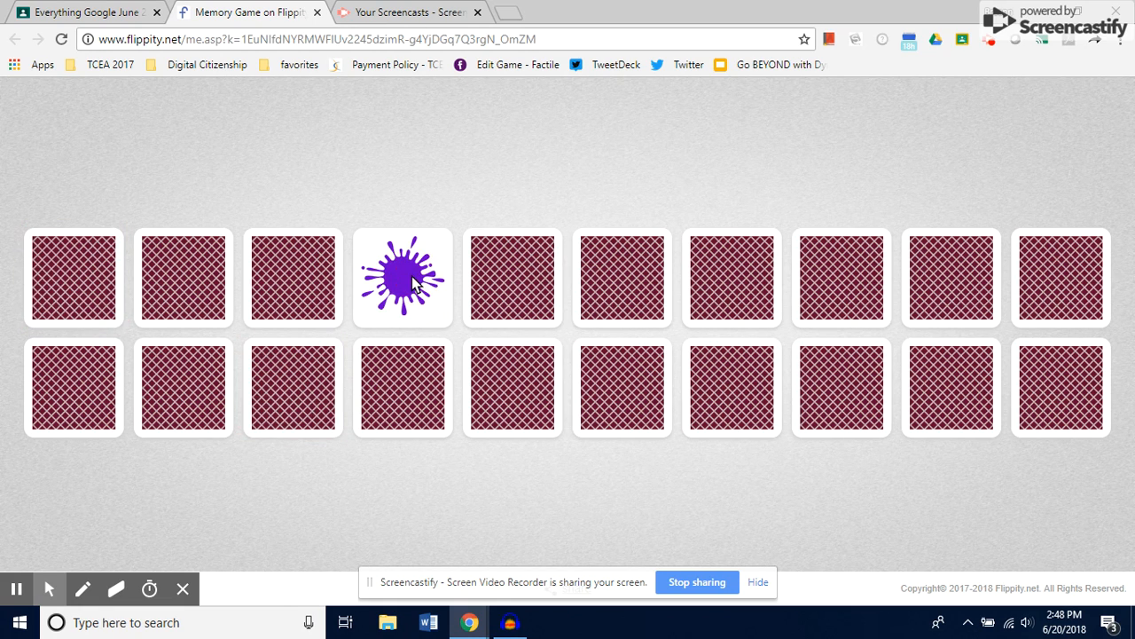
pyautogui.click(536, 397)
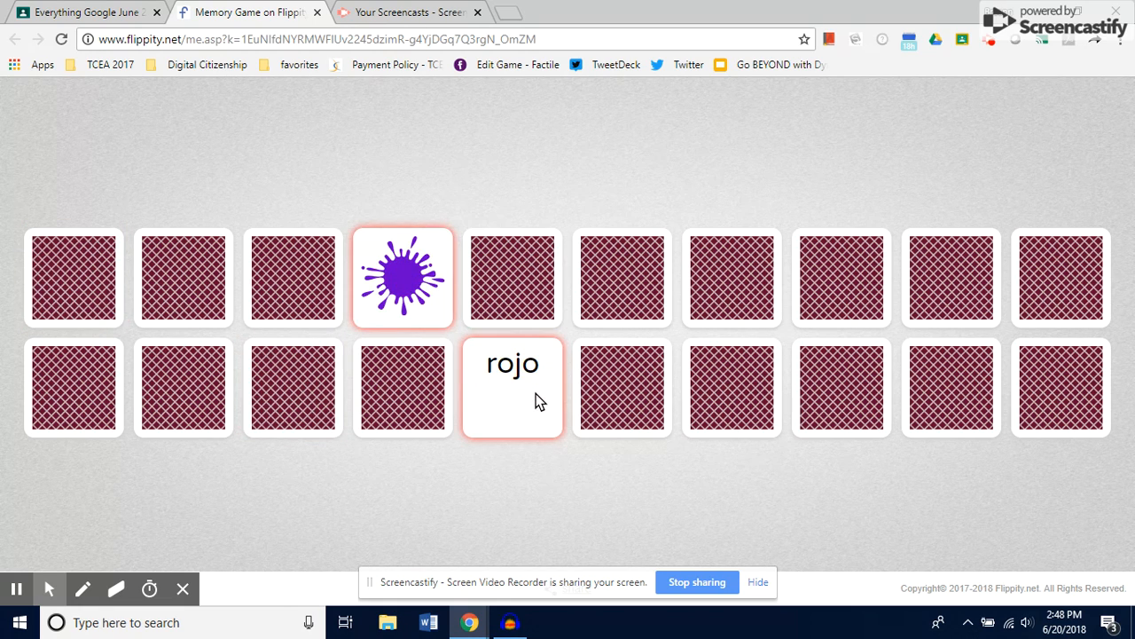
pyautogui.click(735, 284)
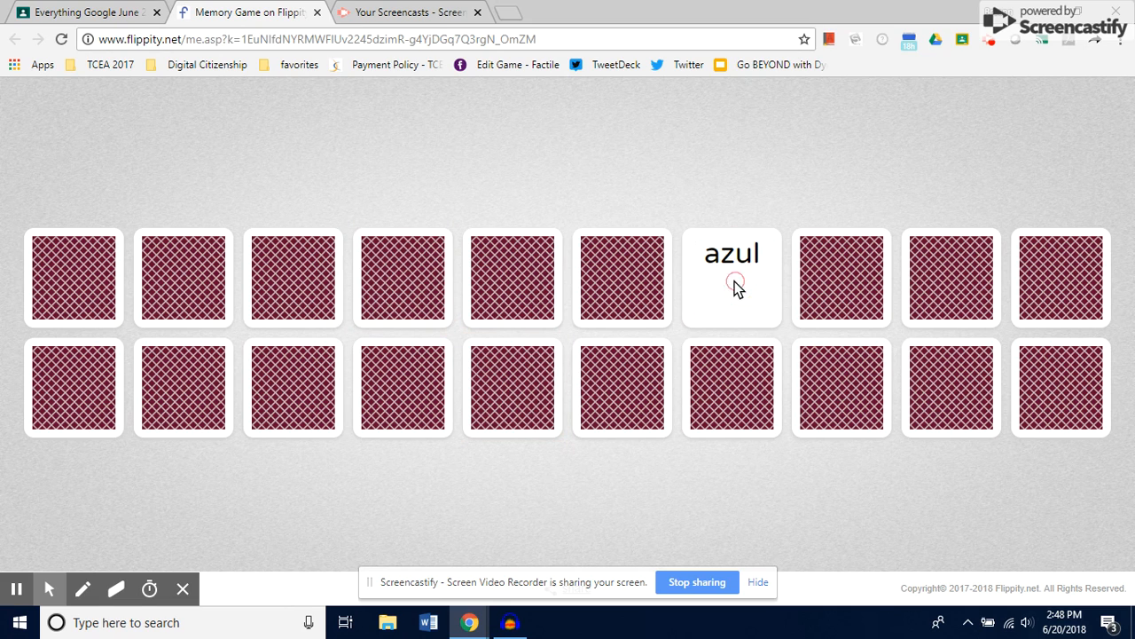
pyautogui.click(514, 373)
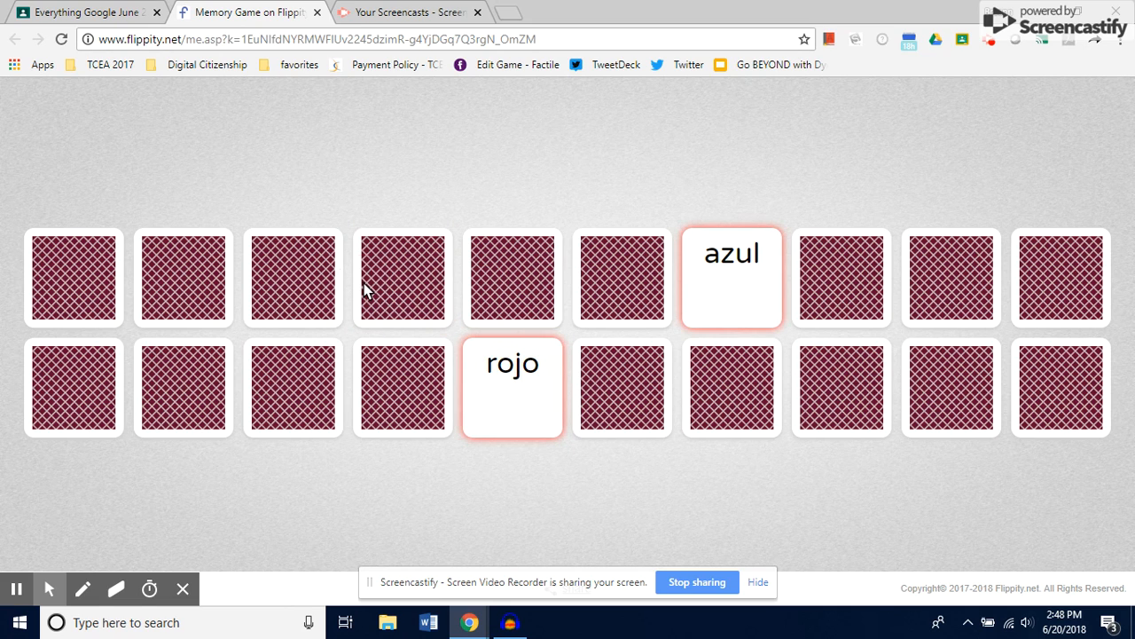
# Match the purple splat card with the "morado" card in the memory game, and close the game
pyautogui.click(420, 284)
pyautogui.click(294, 289)
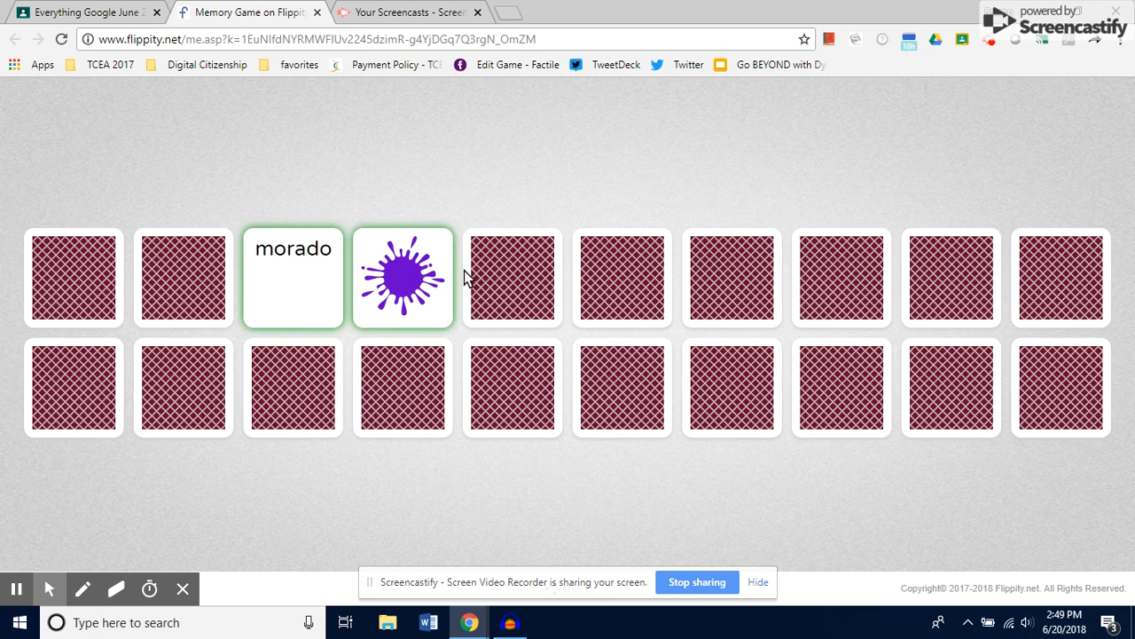
pyautogui.click(208, 281)
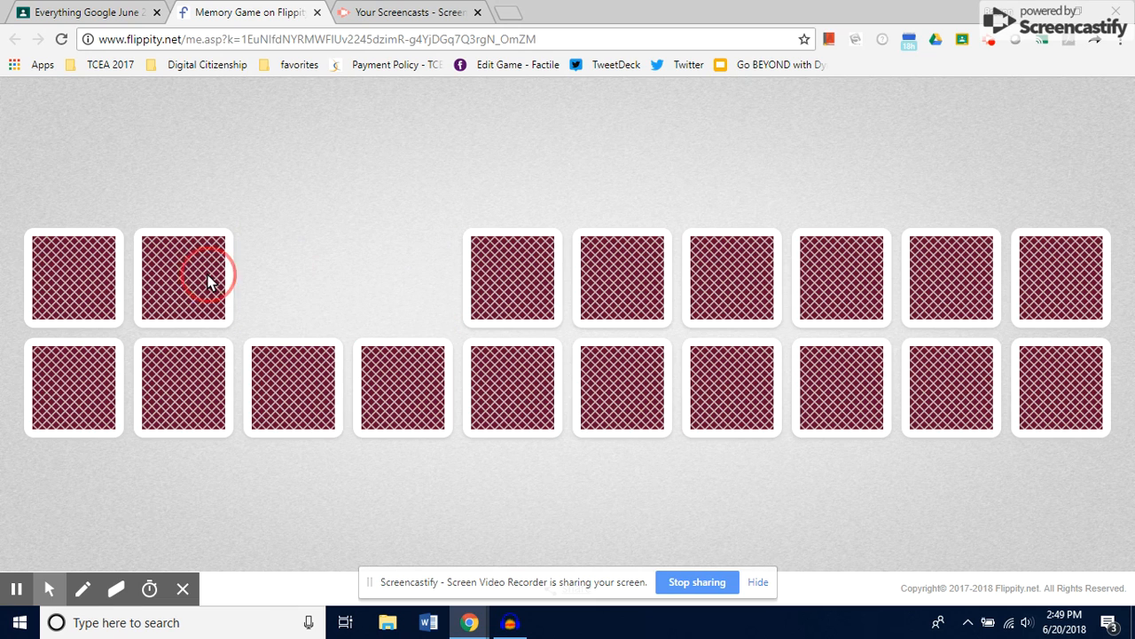
pyautogui.click(612, 365)
pyautogui.click(316, 13)
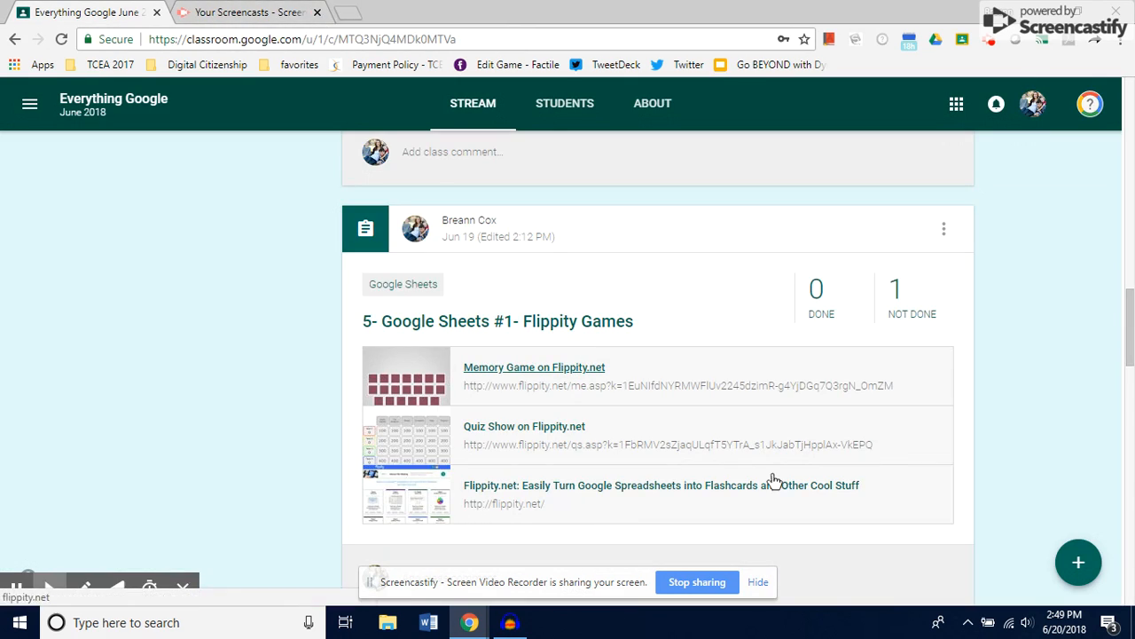
# Open the Quiz Show on Flippity.net and reveal the question and answer for Movies 100
pyautogui.scroll(-1, 774, 479)
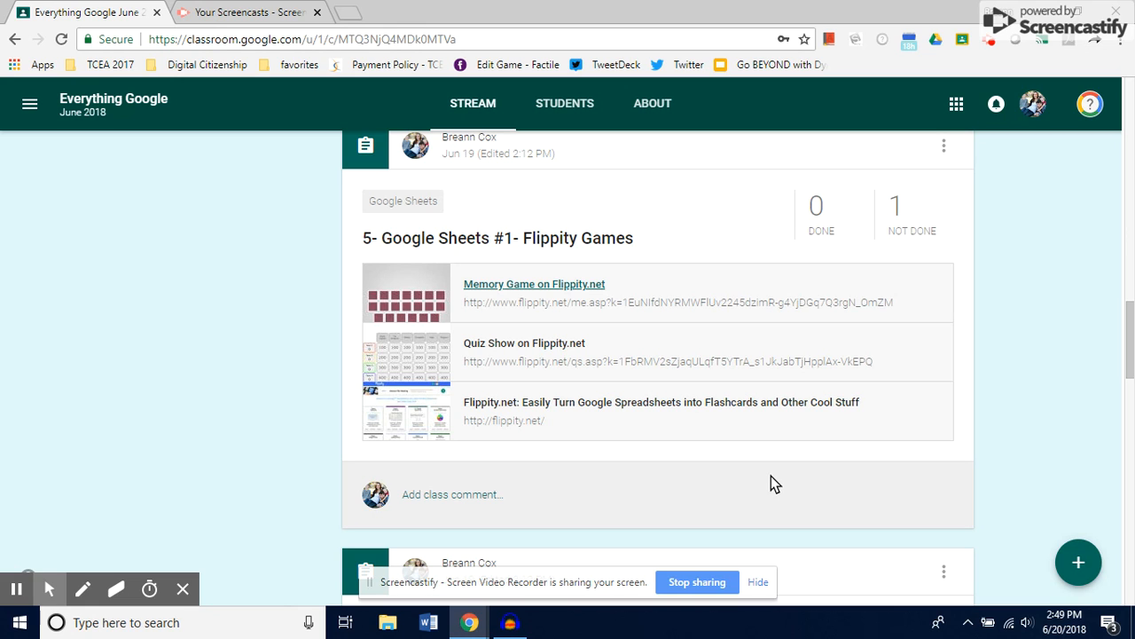
pyautogui.click(552, 349)
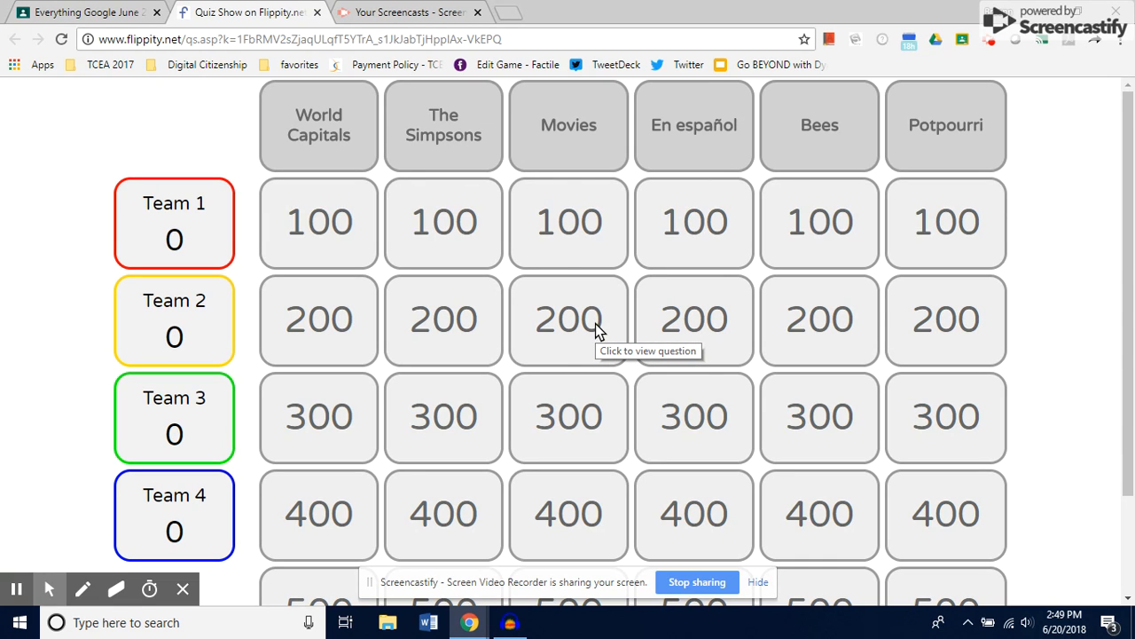
pyautogui.click(570, 210)
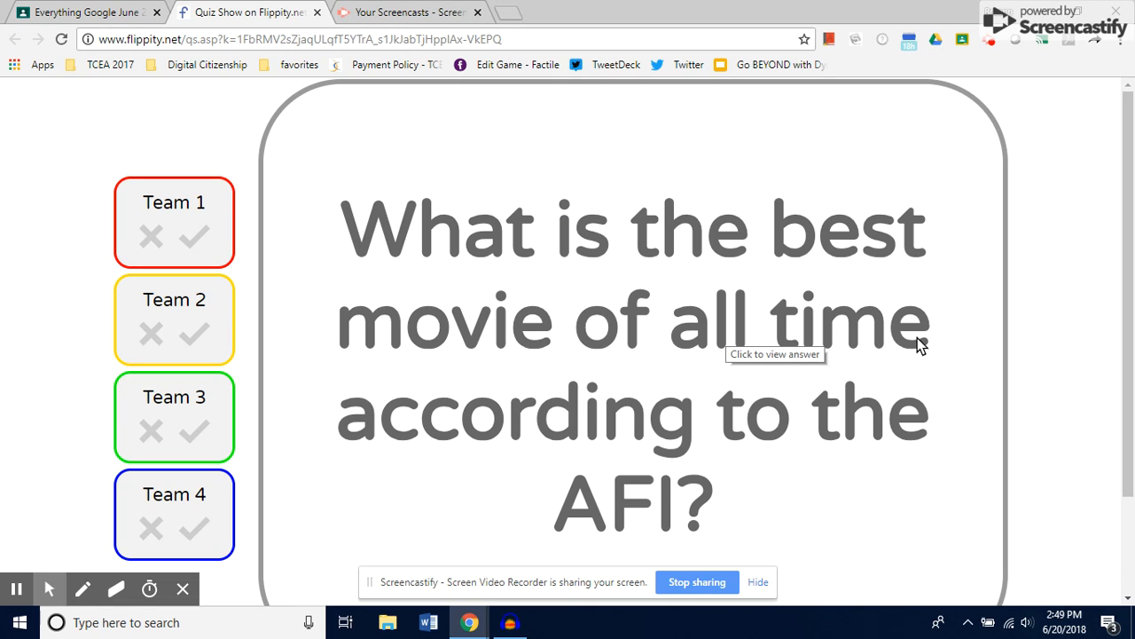
pyautogui.click(597, 344)
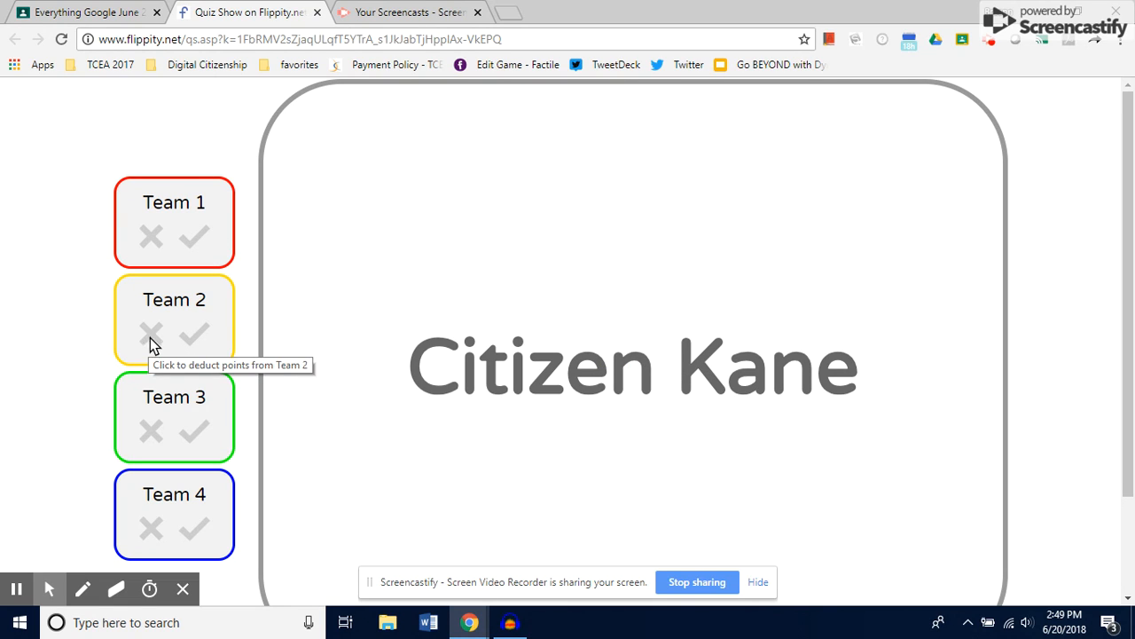
# Award the Movies 100 points to Team 2, return to the board and close the quiz show
pyautogui.click(195, 337)
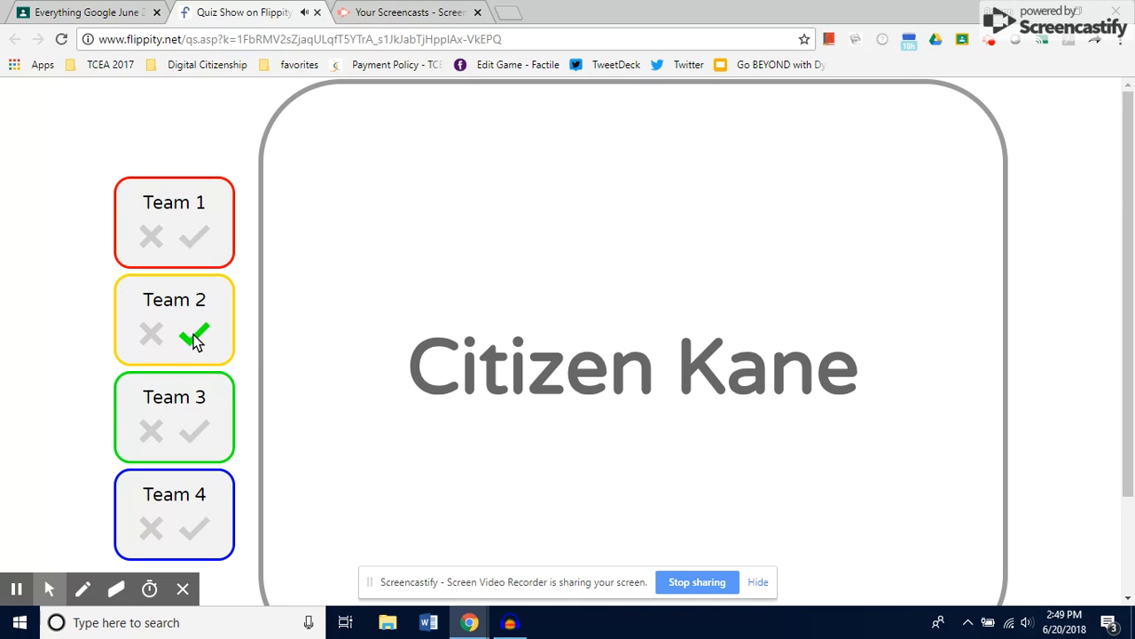
pyautogui.click(632, 335)
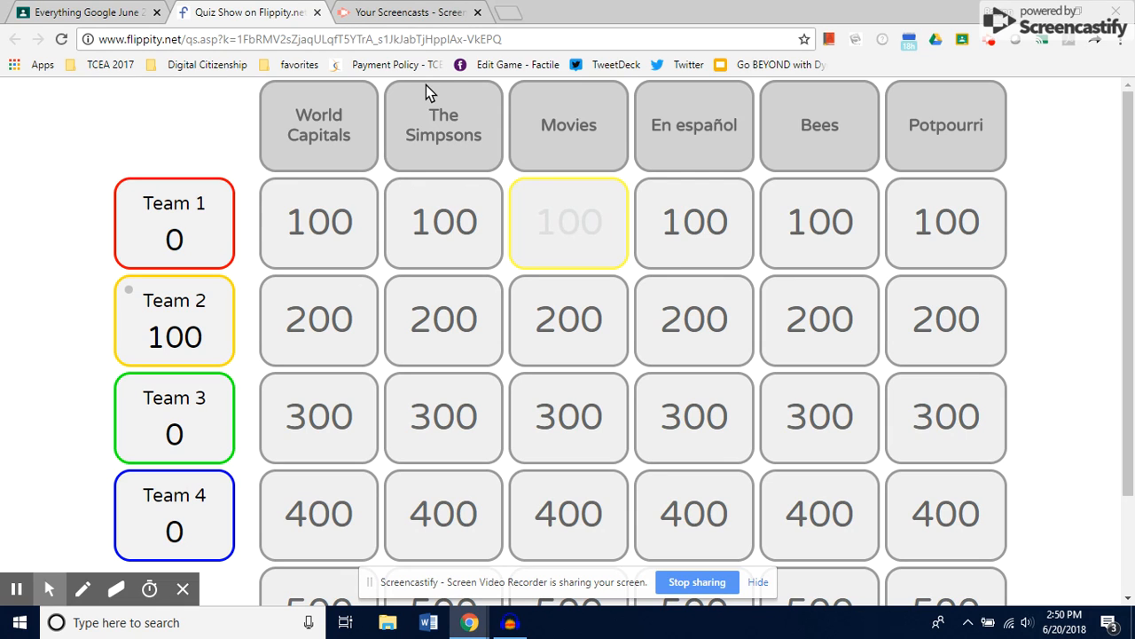
pyautogui.click(317, 12)
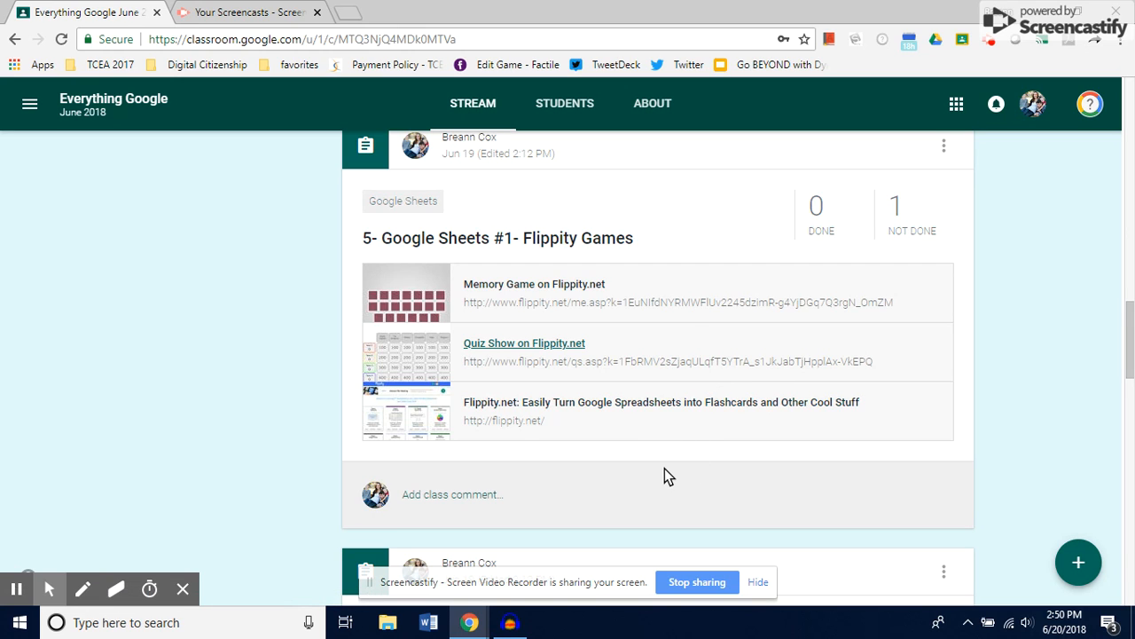
# Open the Flippity.net home page from the class assignment and look through the available spreadsheet games and templates
pyautogui.scroll(-1, 663, 468)
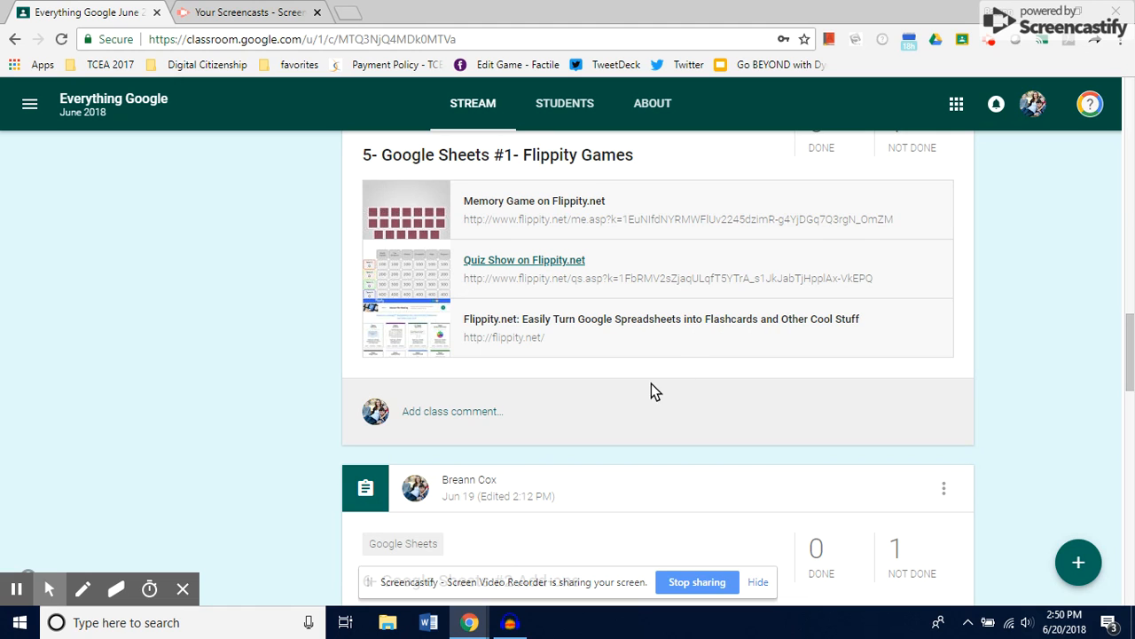
pyautogui.click(657, 328)
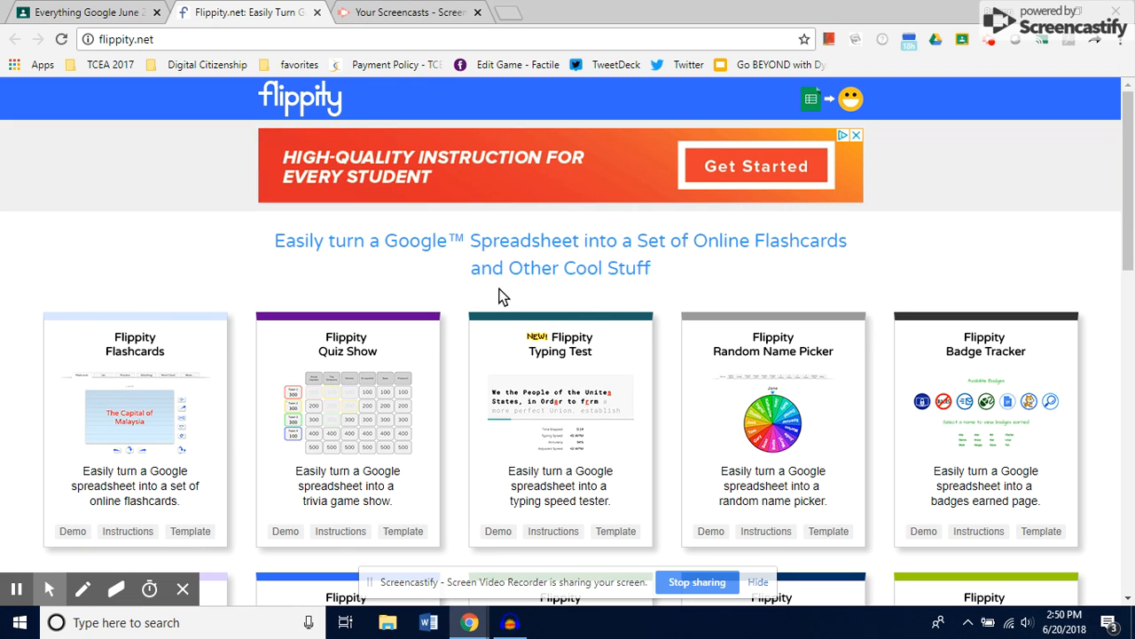
pyautogui.scroll(-1, 650, 514)
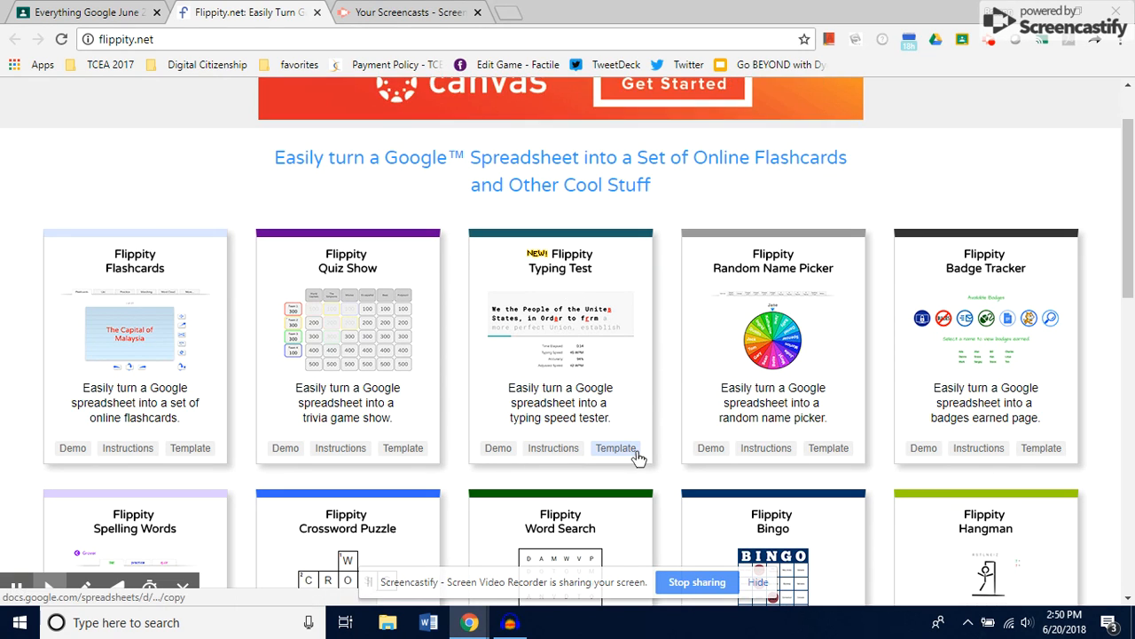
pyautogui.scroll(-1, 635, 457)
pyautogui.scroll(-2, 621, 460)
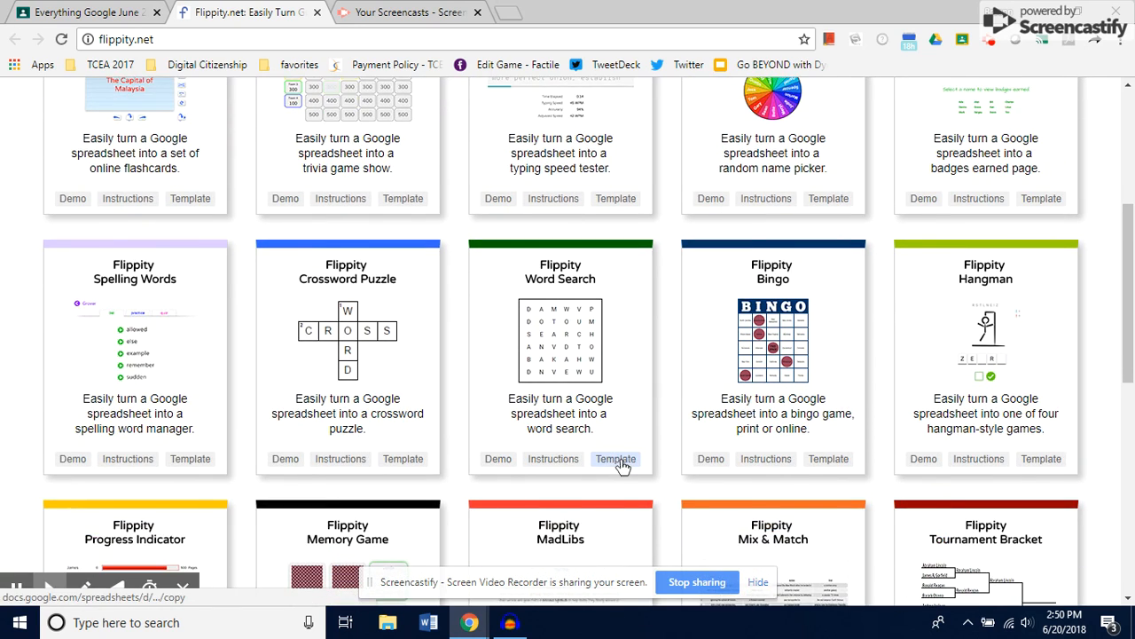
pyautogui.scroll(-2, 621, 460)
pyautogui.scroll(-3, 621, 460)
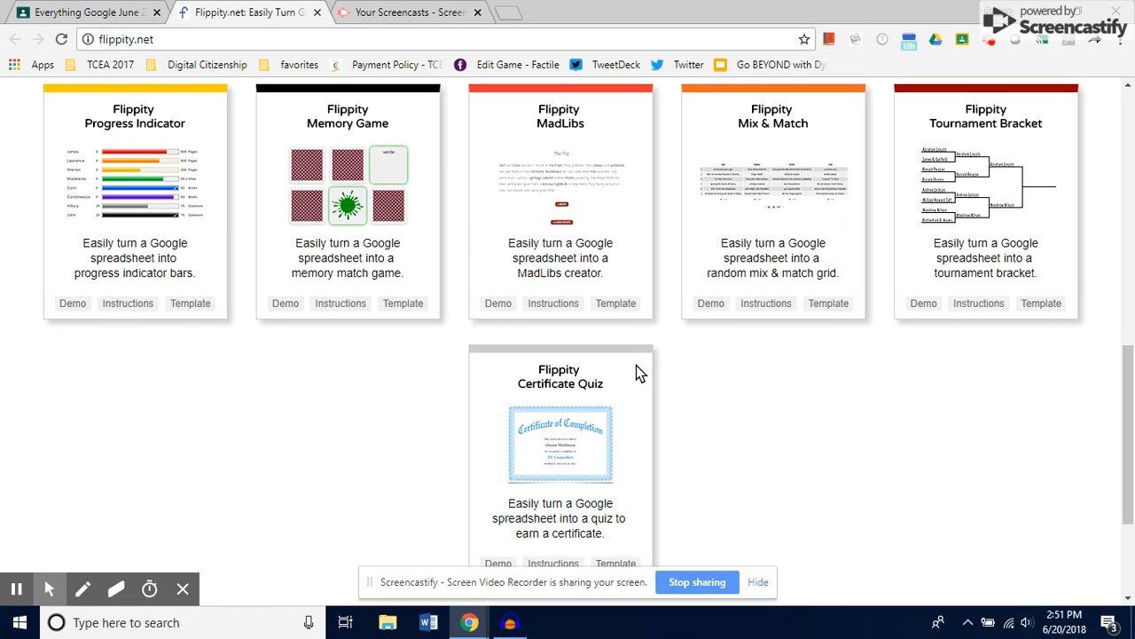
pyautogui.scroll(5, 636, 366)
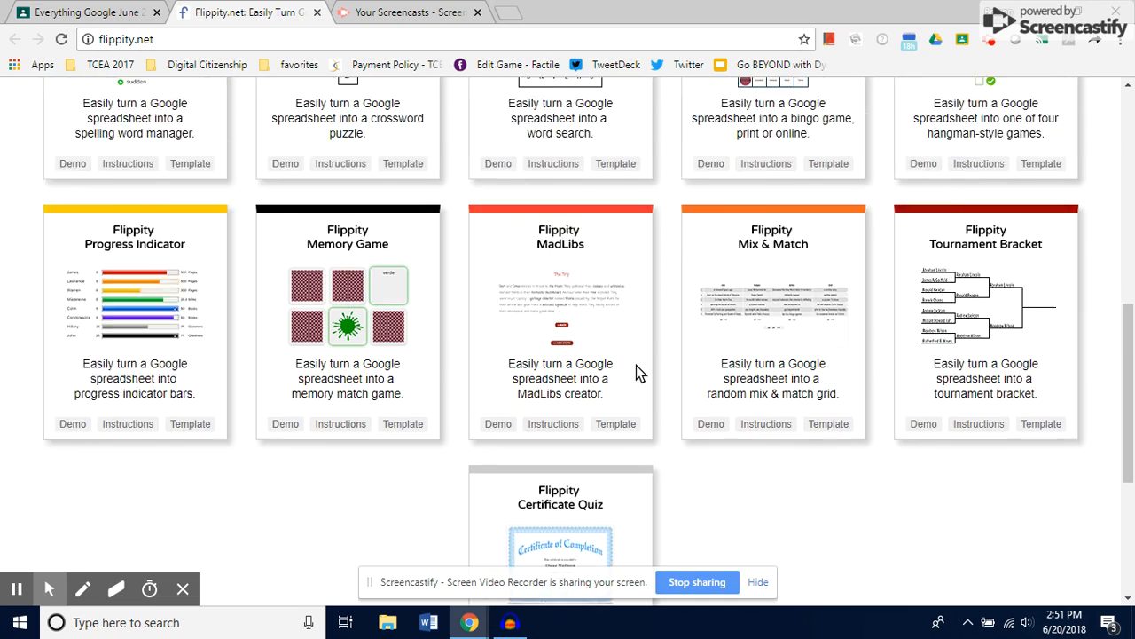
pyautogui.scroll(2, 636, 365)
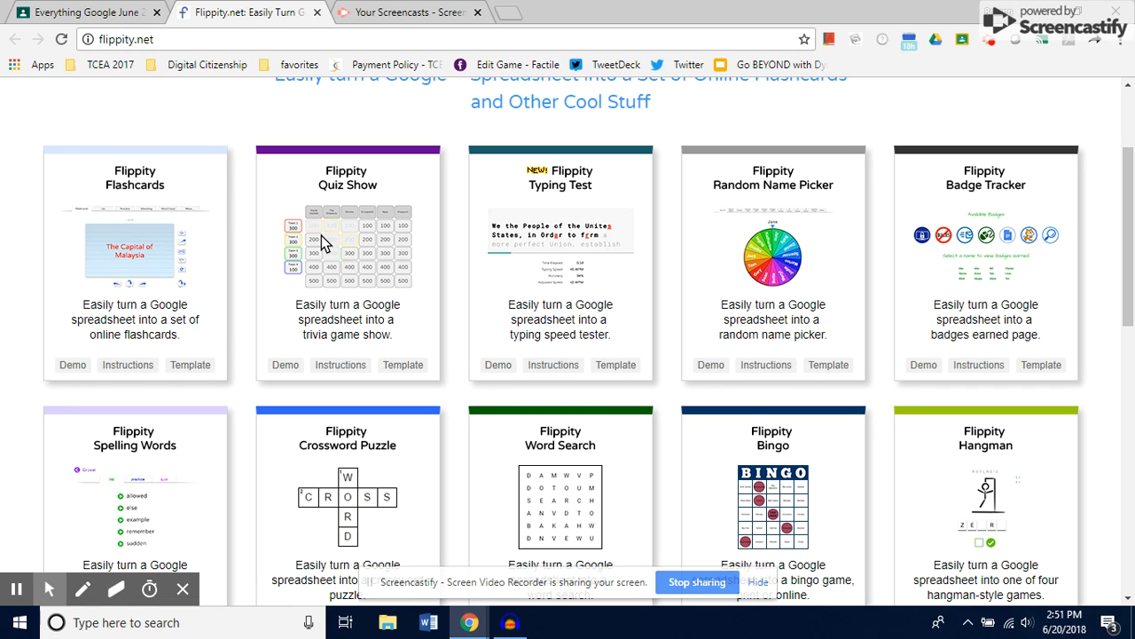
# Go to google.com and switch from the Elementary Lab 1 account to the teacher's account
pyautogui.write('google.com')
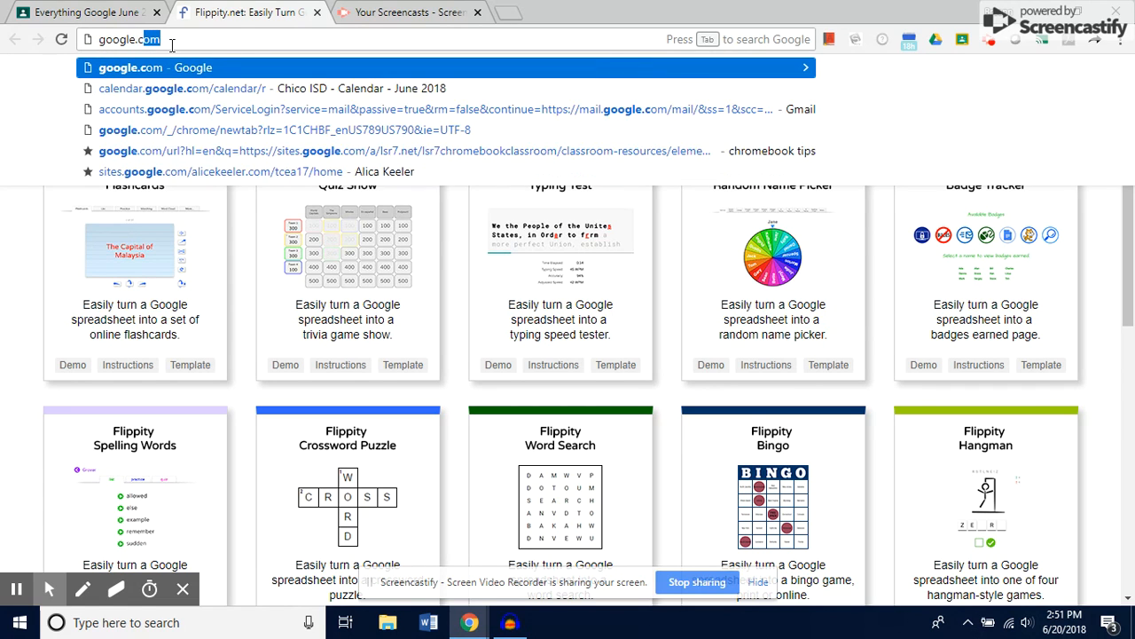
pyautogui.press('Return')
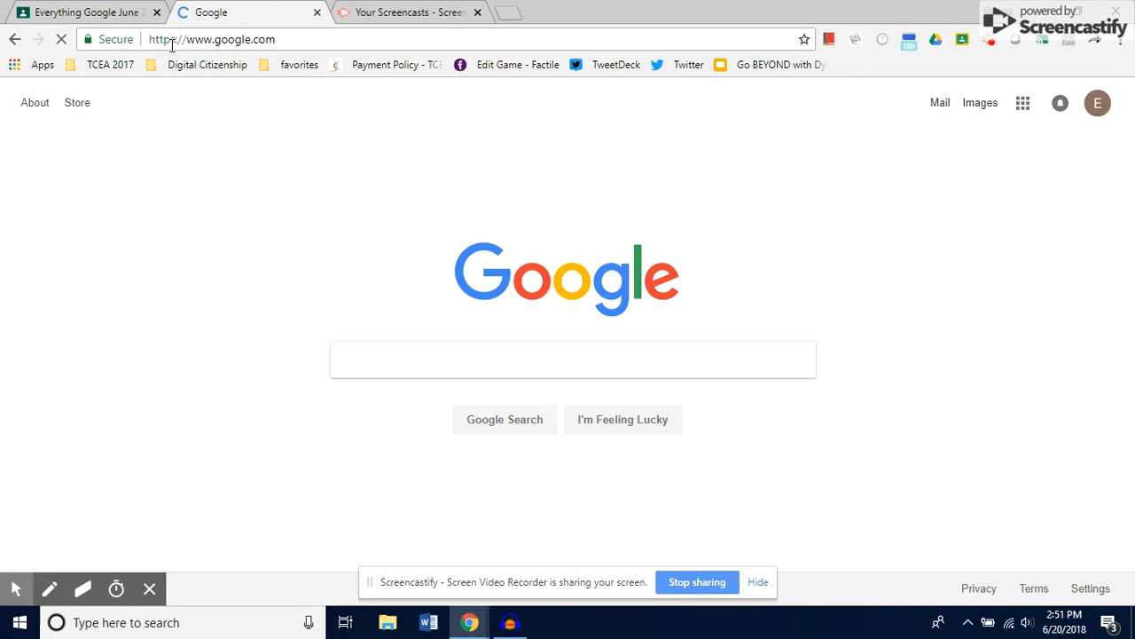
pyautogui.click(1096, 105)
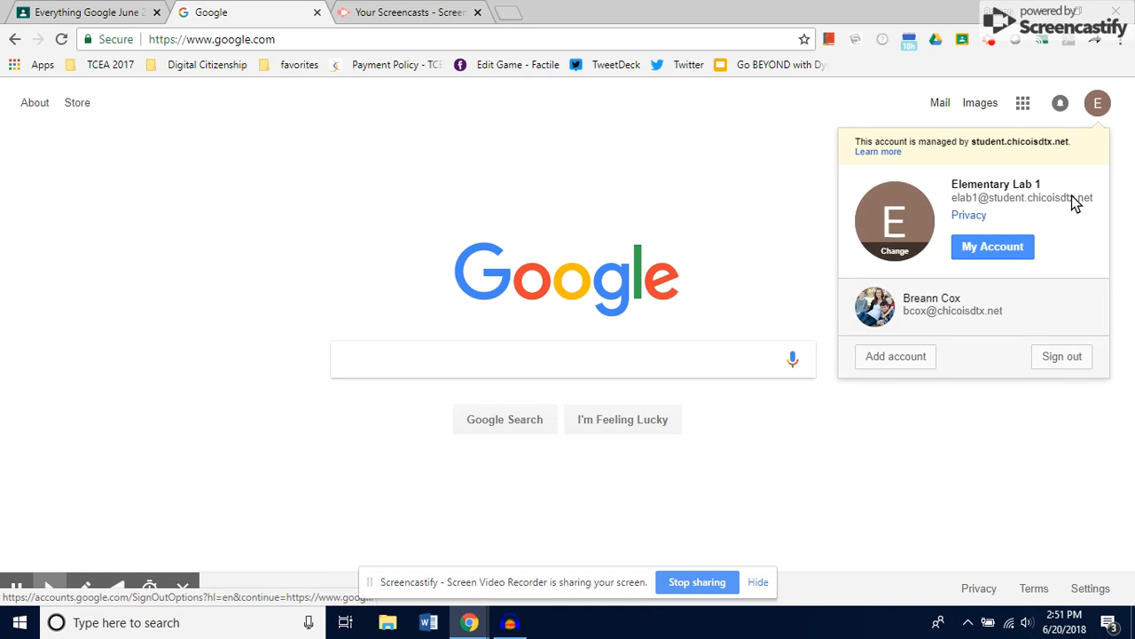
pyautogui.click(974, 306)
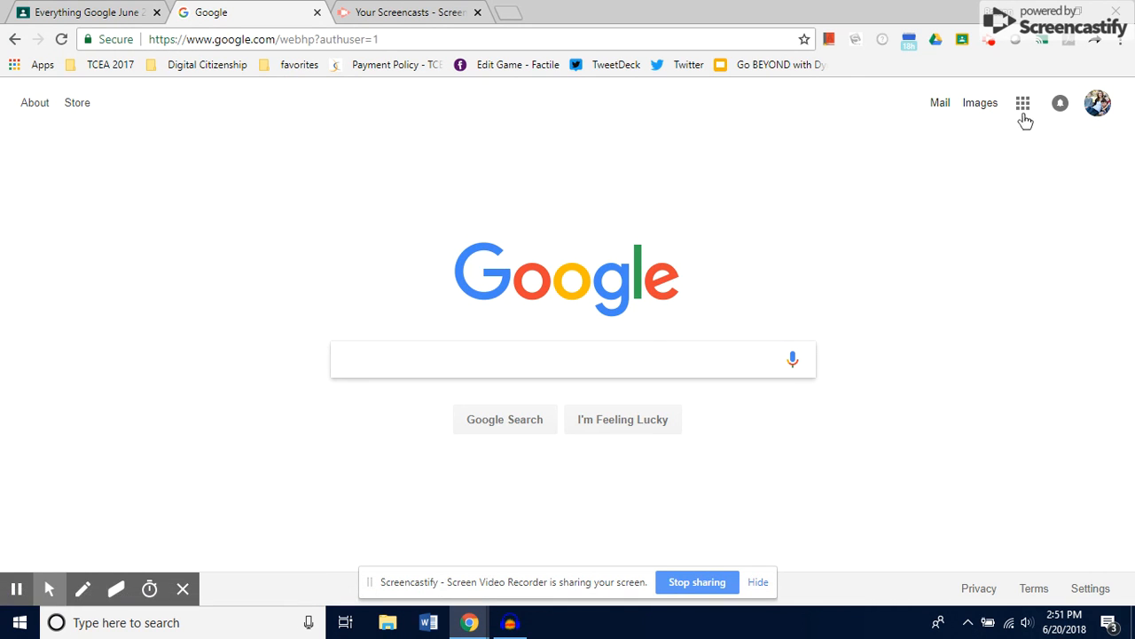
# Open Google Sheets from the Google apps and create a new blank spreadsheet
pyautogui.click(1023, 103)
pyautogui.click(979, 276)
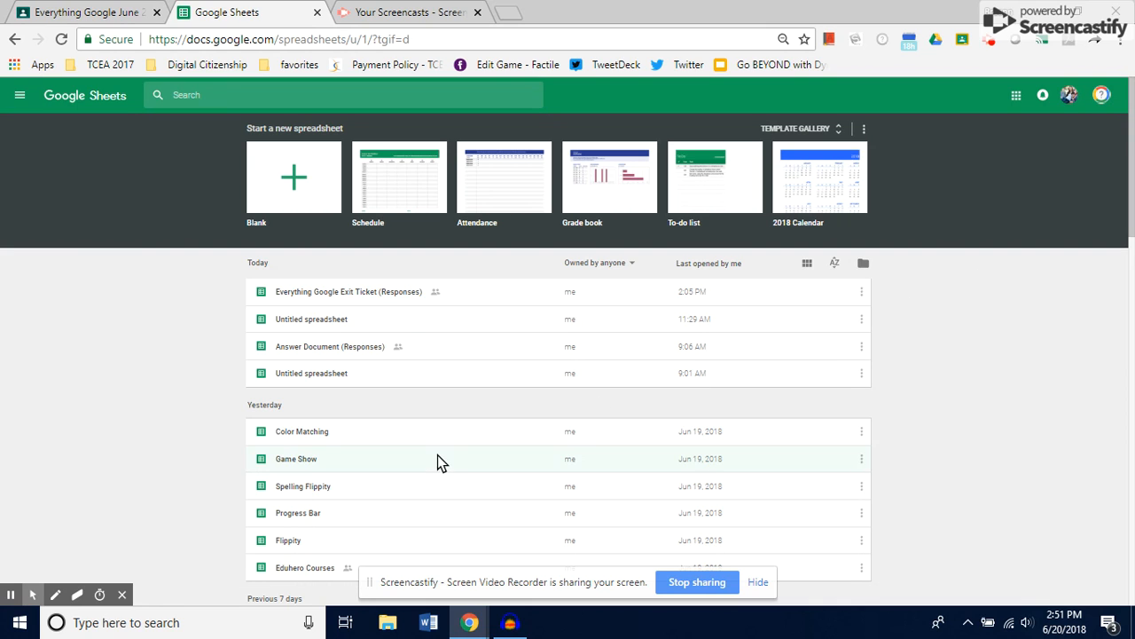
pyautogui.click(292, 174)
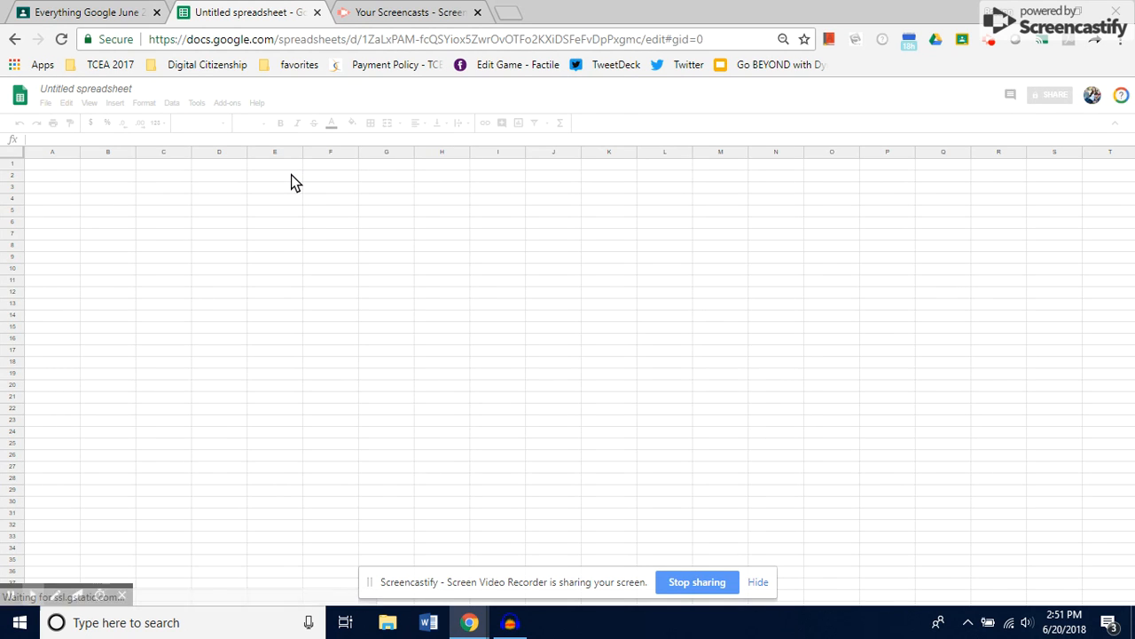
# Check the "6- Google Sheets #2 Add-ons" assignment in the Classroom stream, and return to the untitled spreadsheet
pyautogui.click(75, 11)
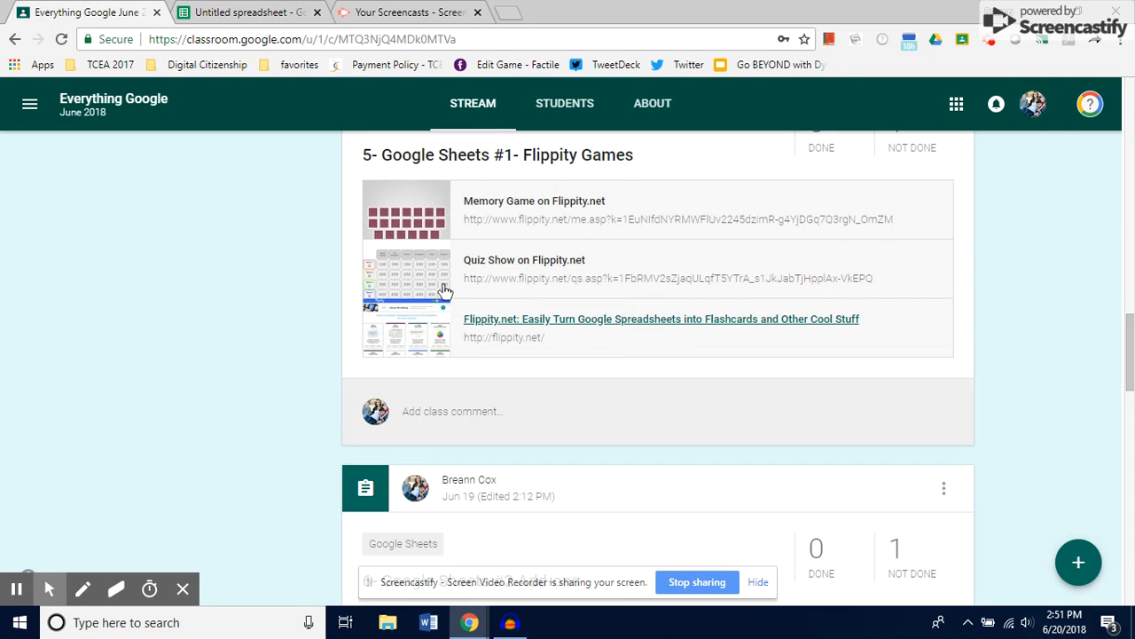
pyautogui.scroll(-2, 594, 424)
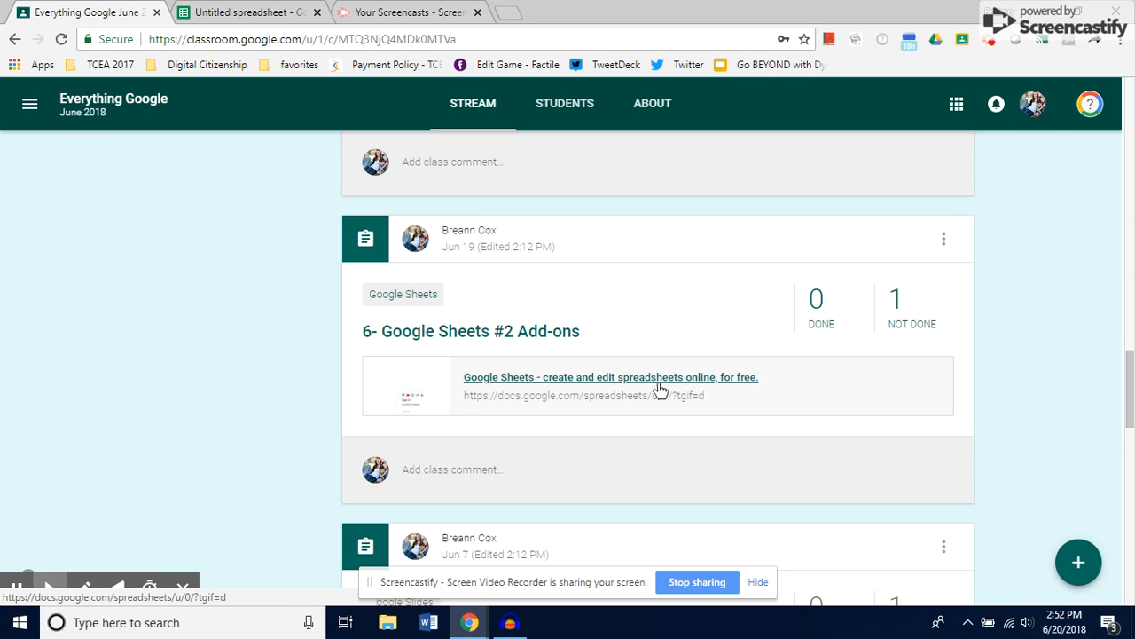
pyautogui.click(244, 9)
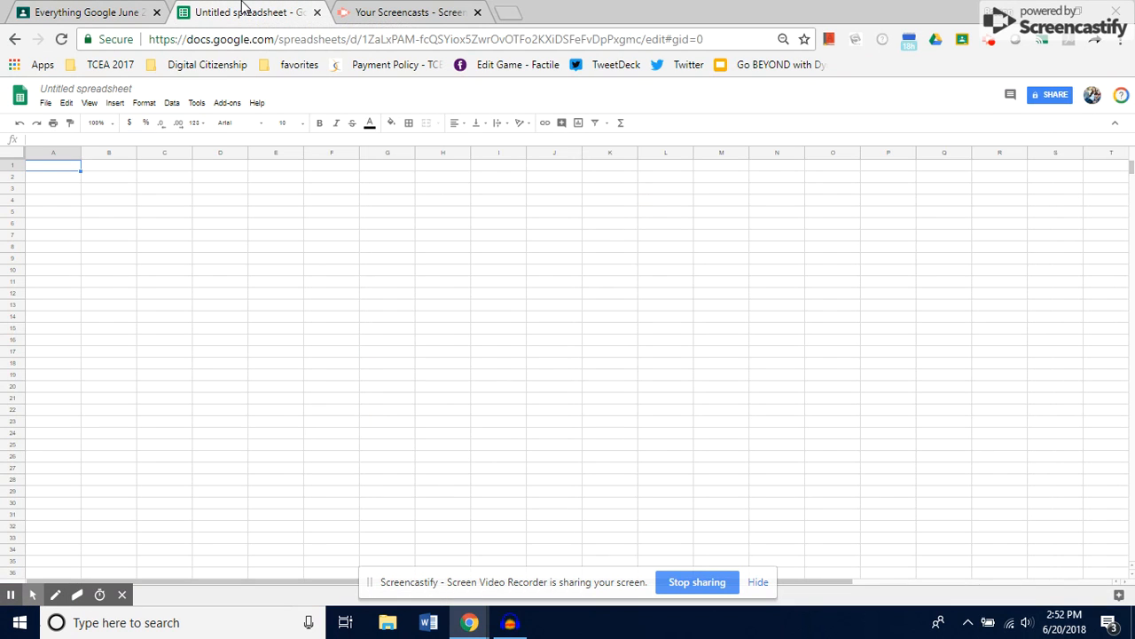
# Rename the untitled spreadsheet as Game
pyautogui.click(112, 88)
pyautogui.write('Game')
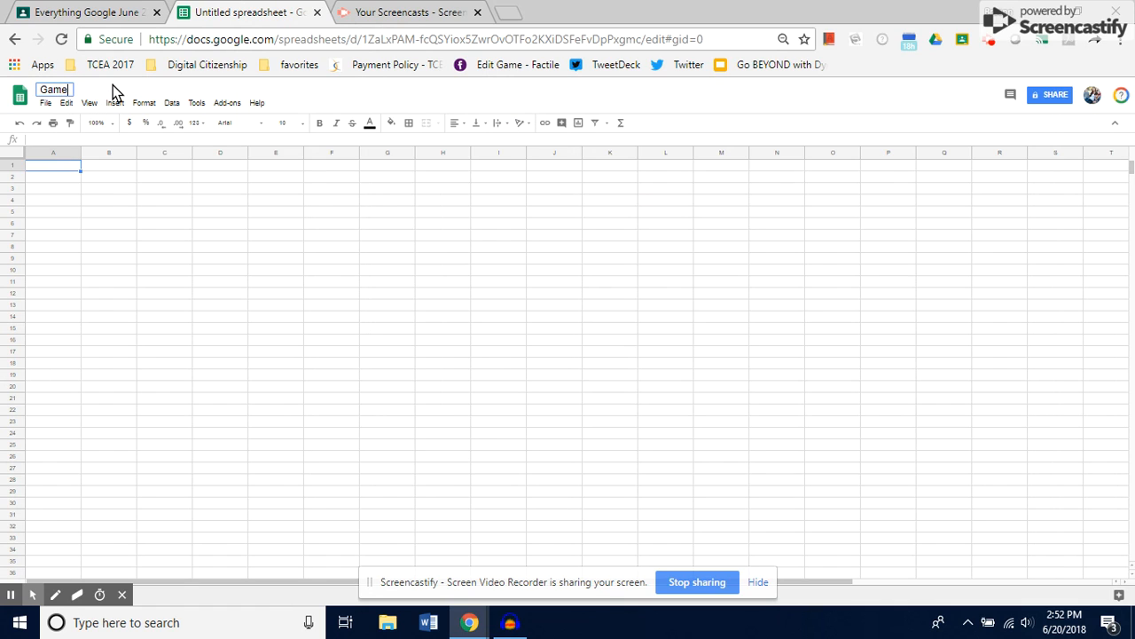
pyautogui.click(184, 249)
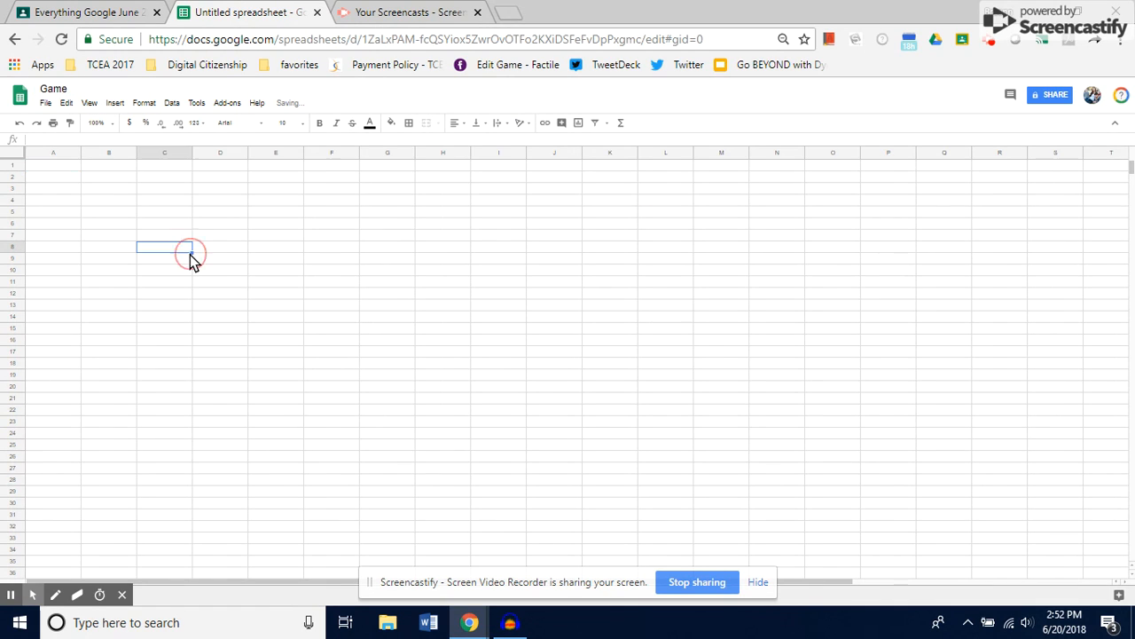
# Browse the Sheets add-on store and search it for flippity, then close the store
pyautogui.click(229, 103)
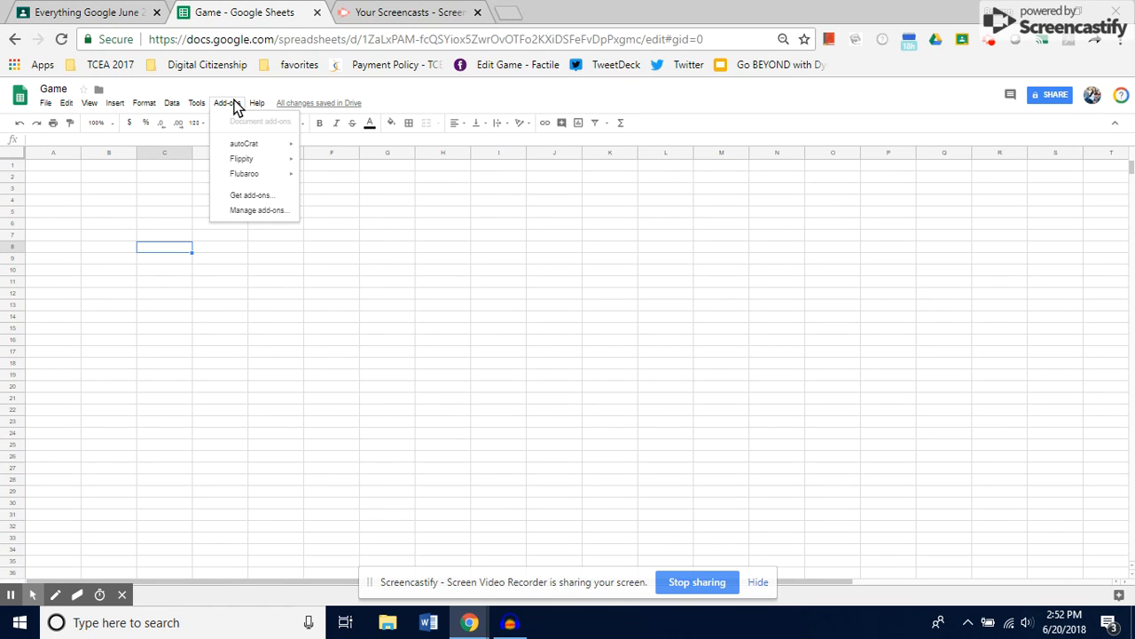
pyautogui.click(259, 195)
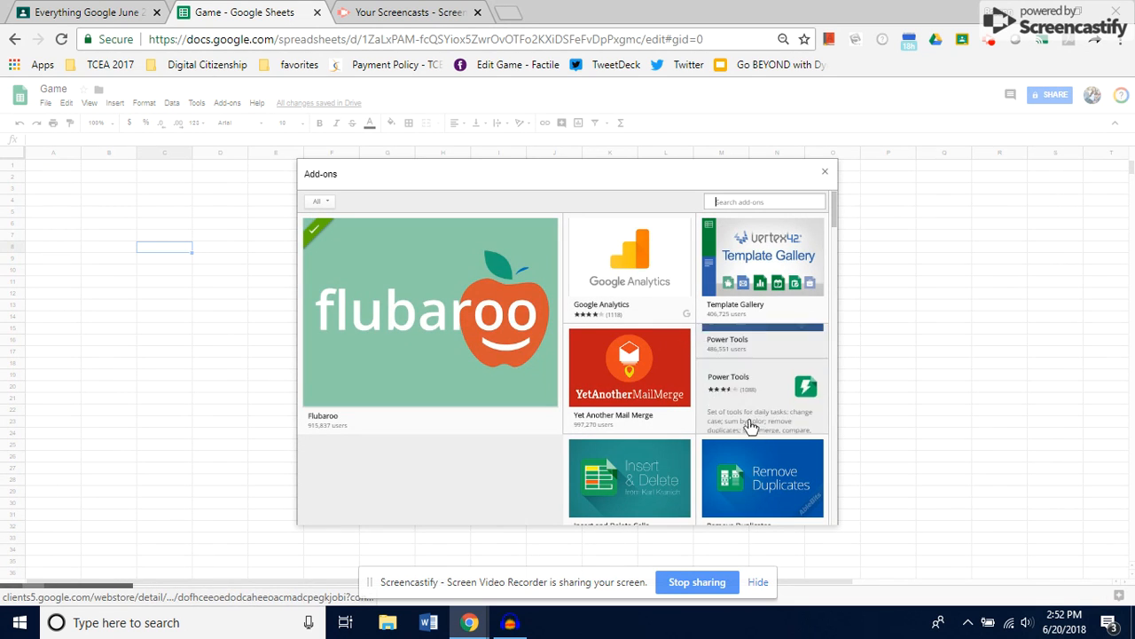
pyautogui.scroll(-3, 751, 450)
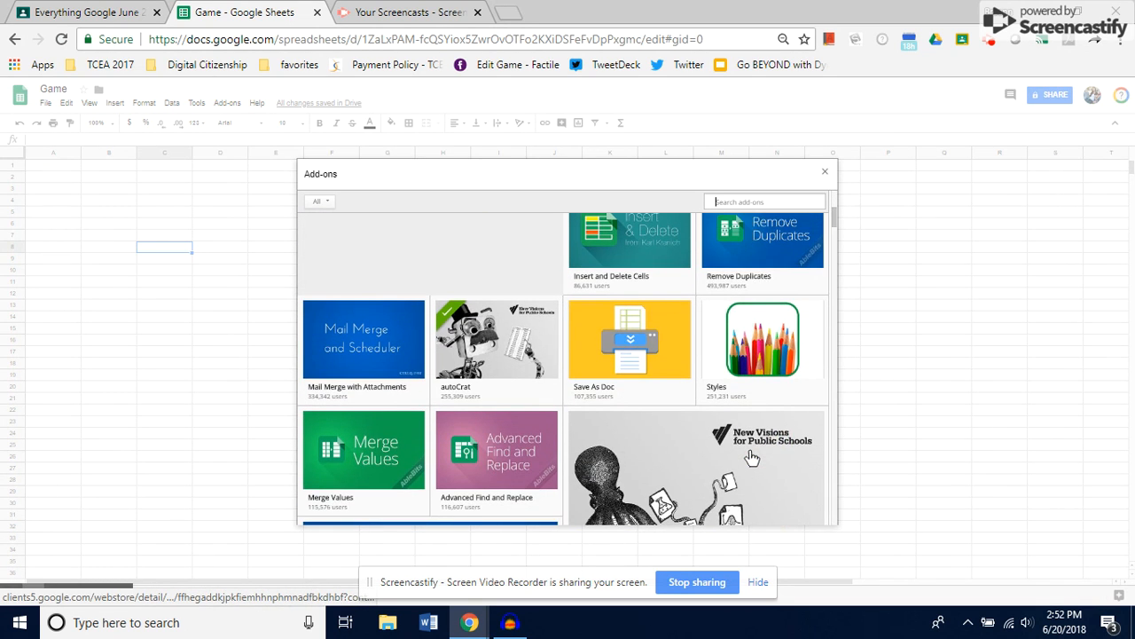
pyautogui.scroll(-2, 752, 457)
pyautogui.scroll(-3, 752, 457)
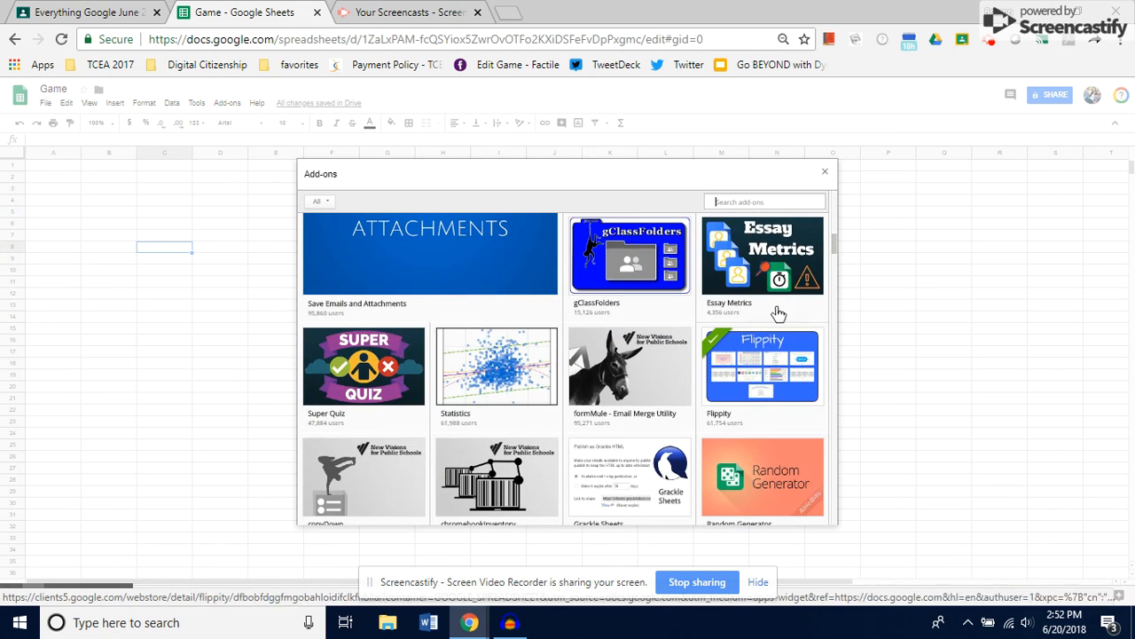
pyautogui.write('fl')
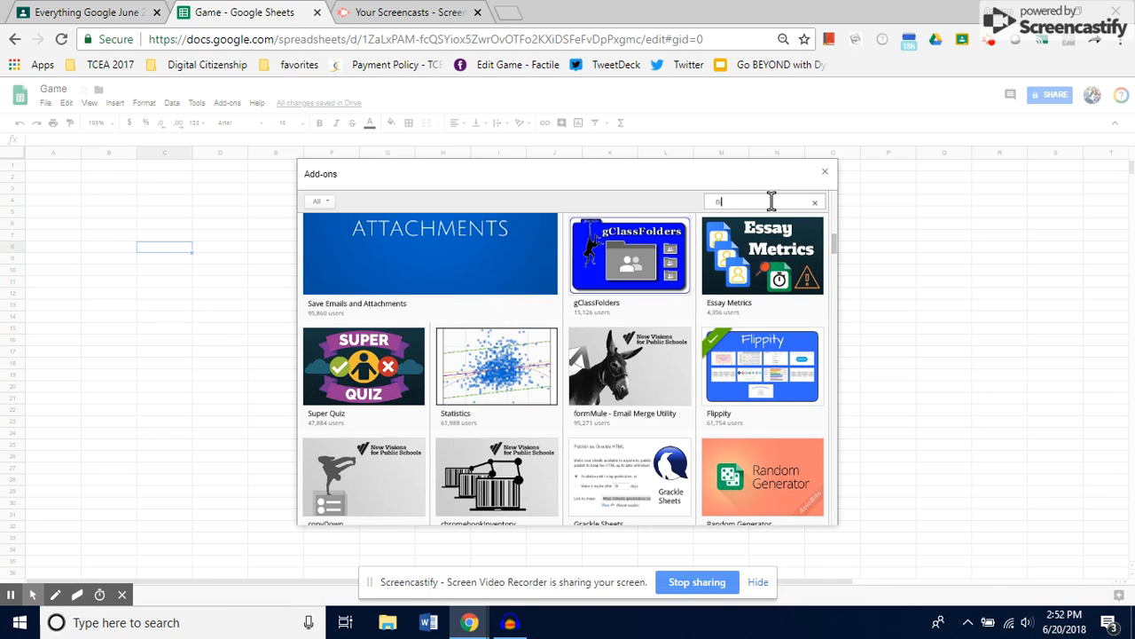
pyautogui.write('ippity')
pyautogui.press('Return')
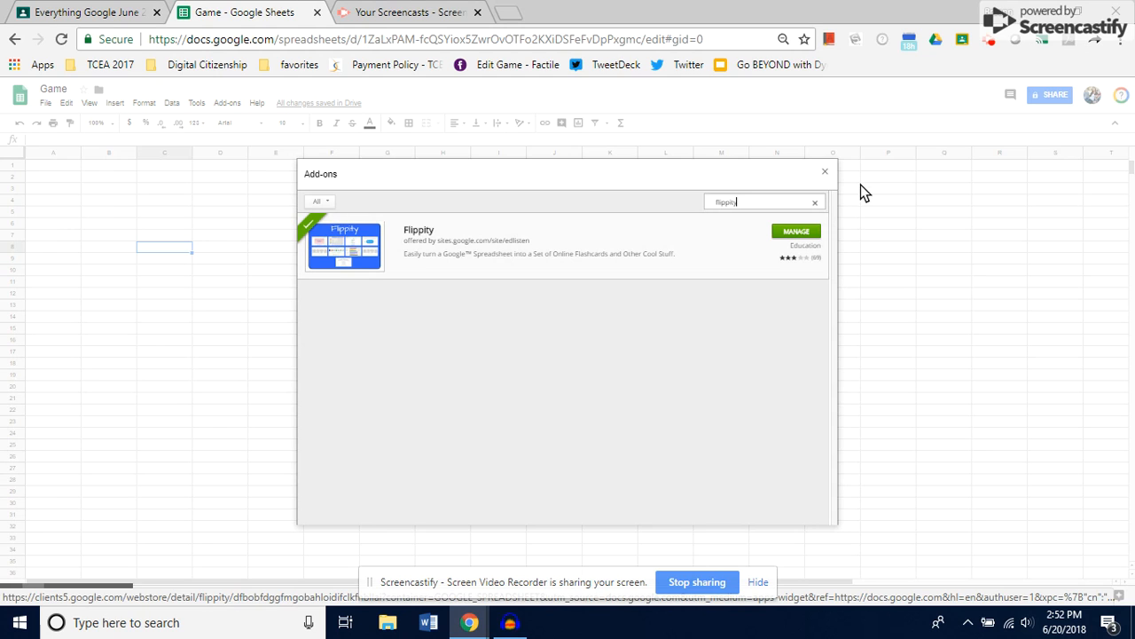
pyautogui.click(823, 171)
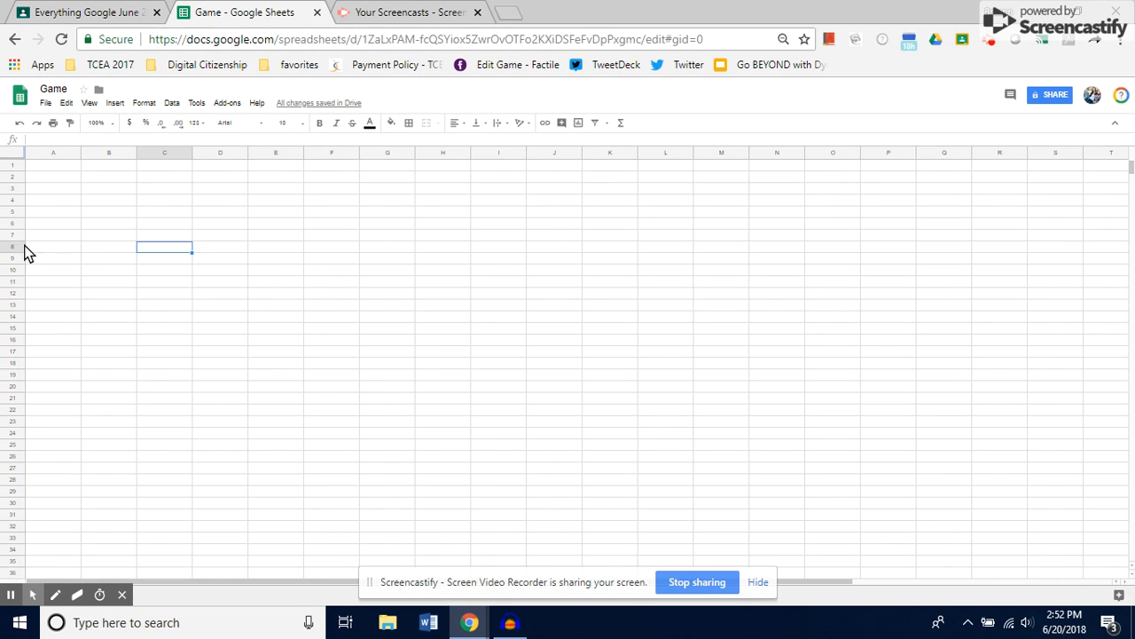
# Select cell A1 and open the Flippity add-on's template picker
pyautogui.click(51, 169)
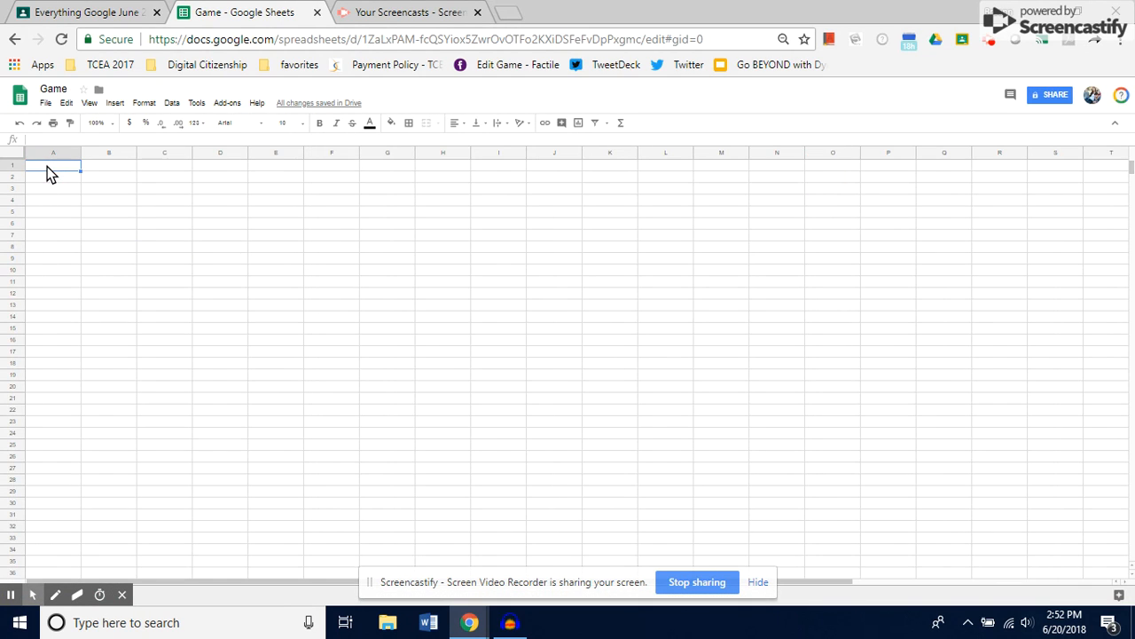
pyautogui.click(229, 103)
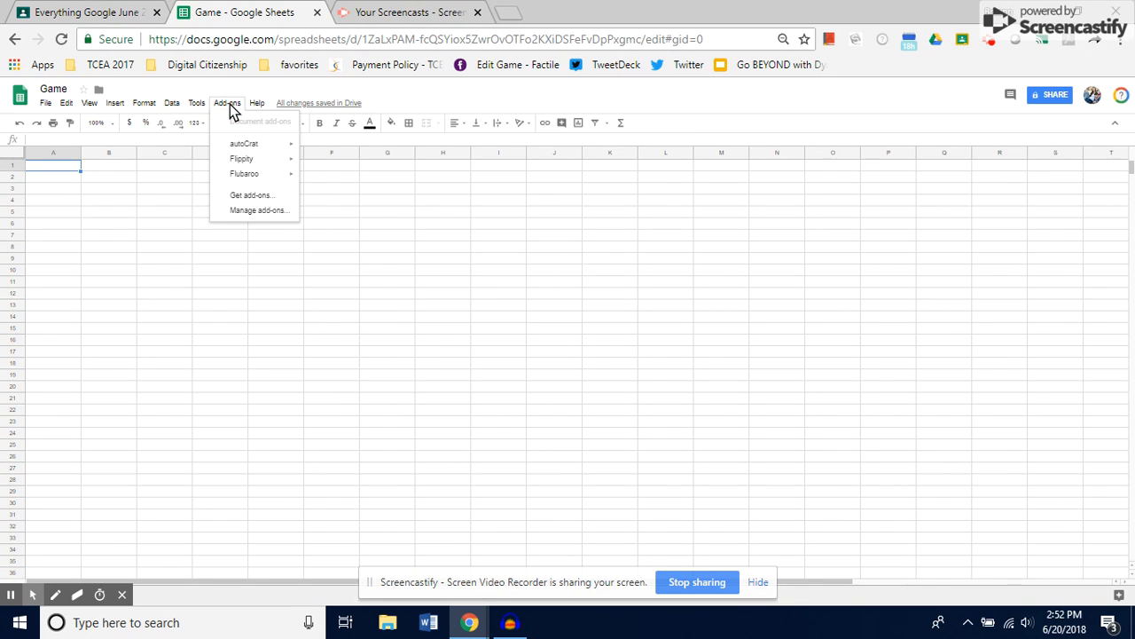
pyautogui.moveTo(243, 164)
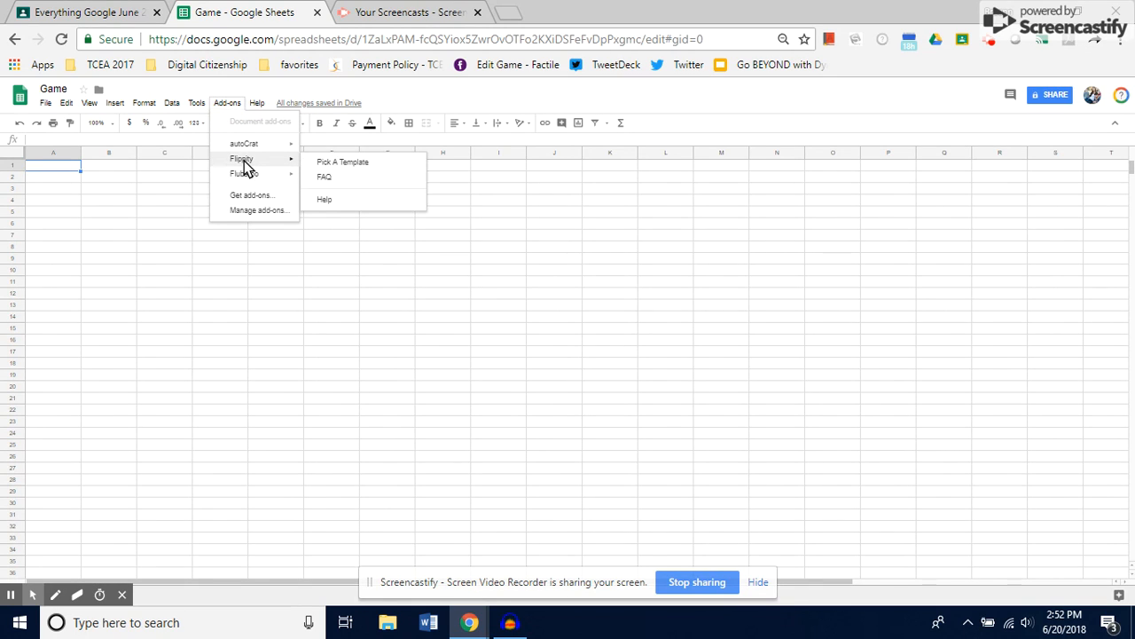
pyautogui.click(331, 165)
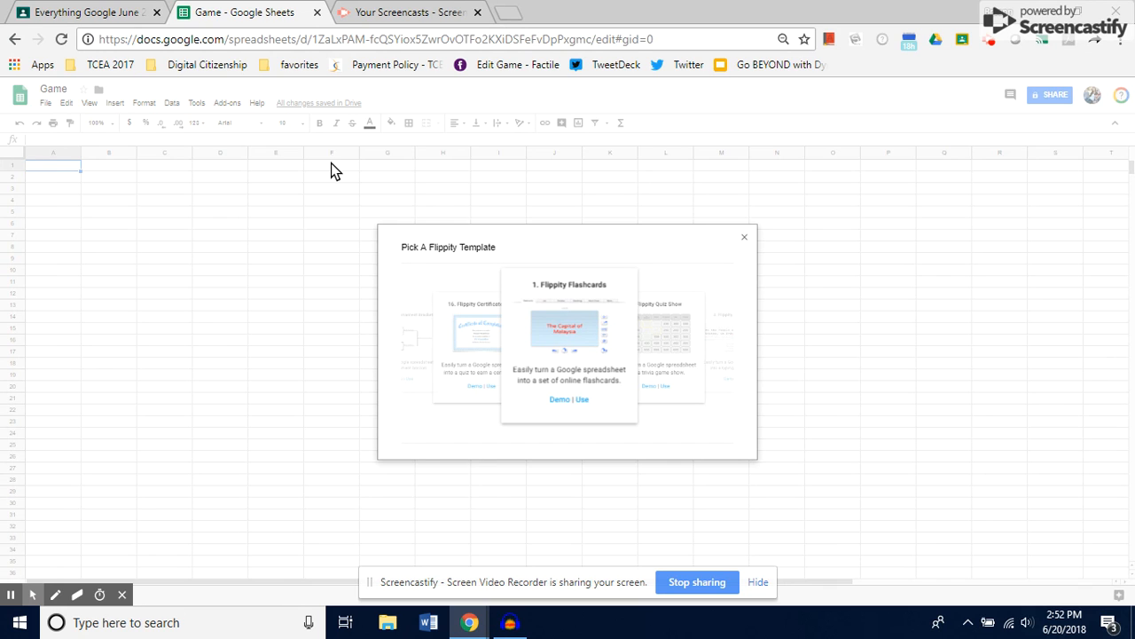
# Browse the Flippity templates to 10. Flippity Hangman, use it in the sheet, and dismiss the Flippity.net URL dialog
pyautogui.click(688, 342)
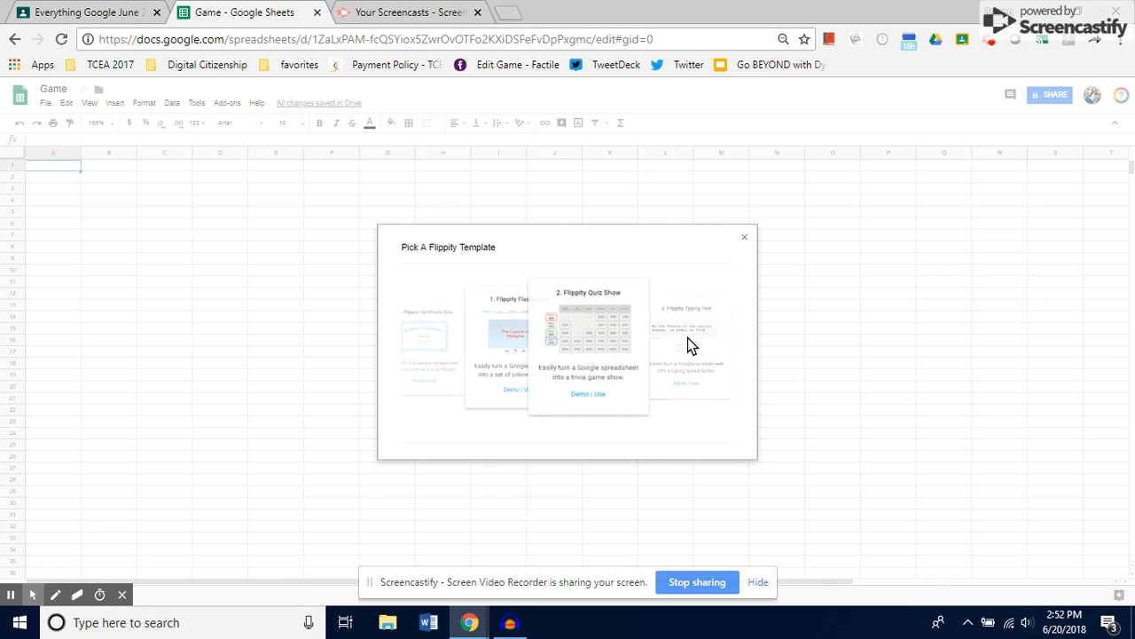
pyautogui.click(687, 343)
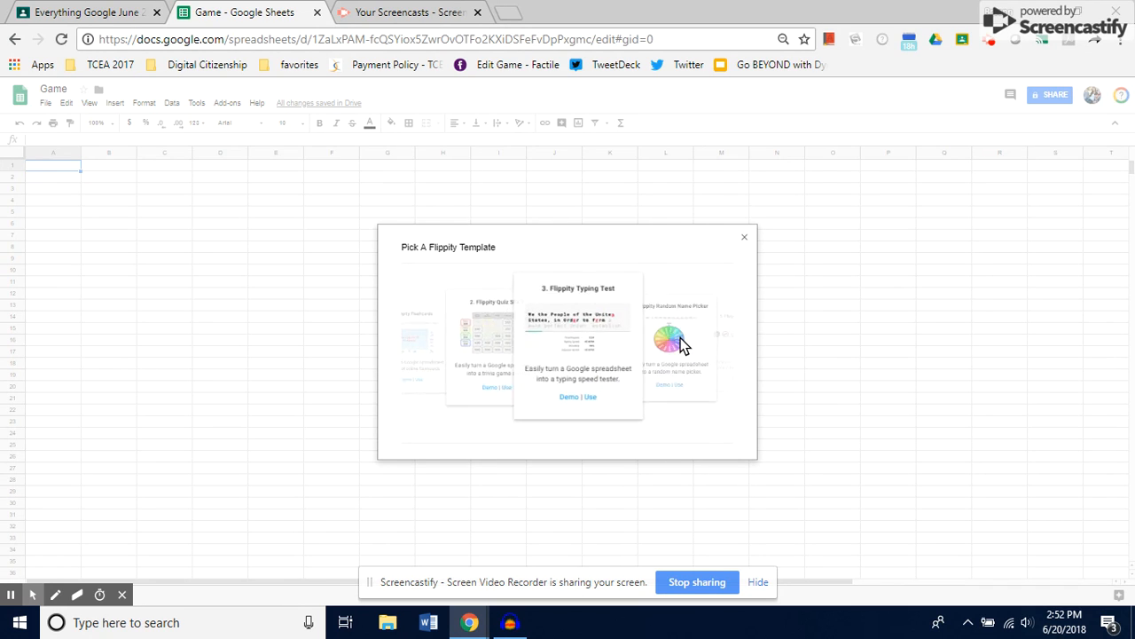
pyautogui.click(683, 345)
pyautogui.click(683, 344)
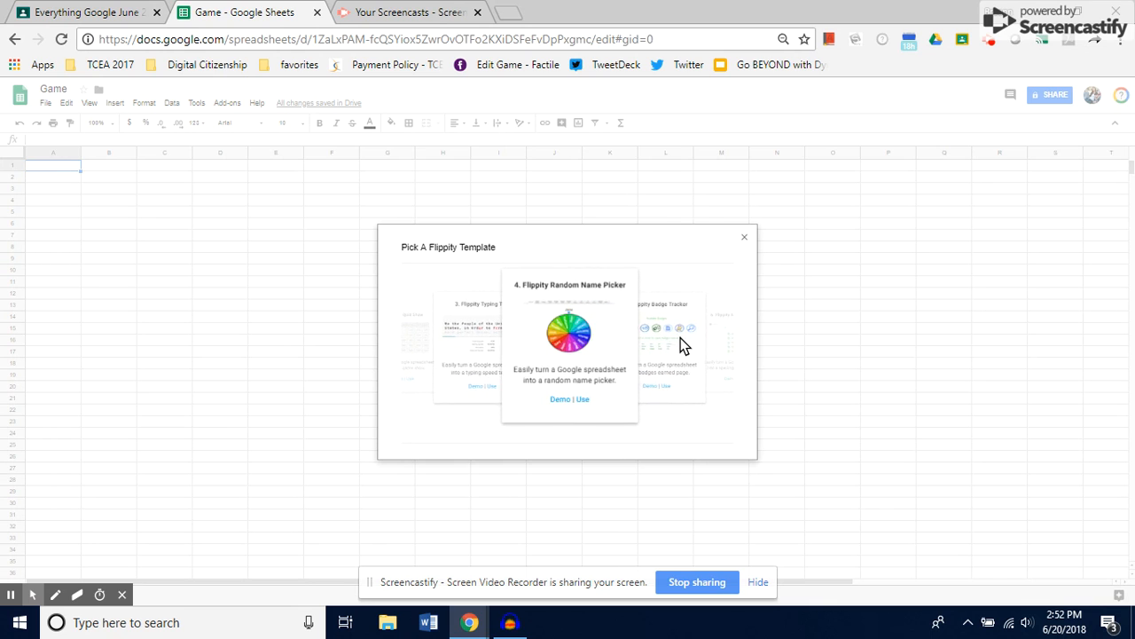
pyautogui.click(683, 344)
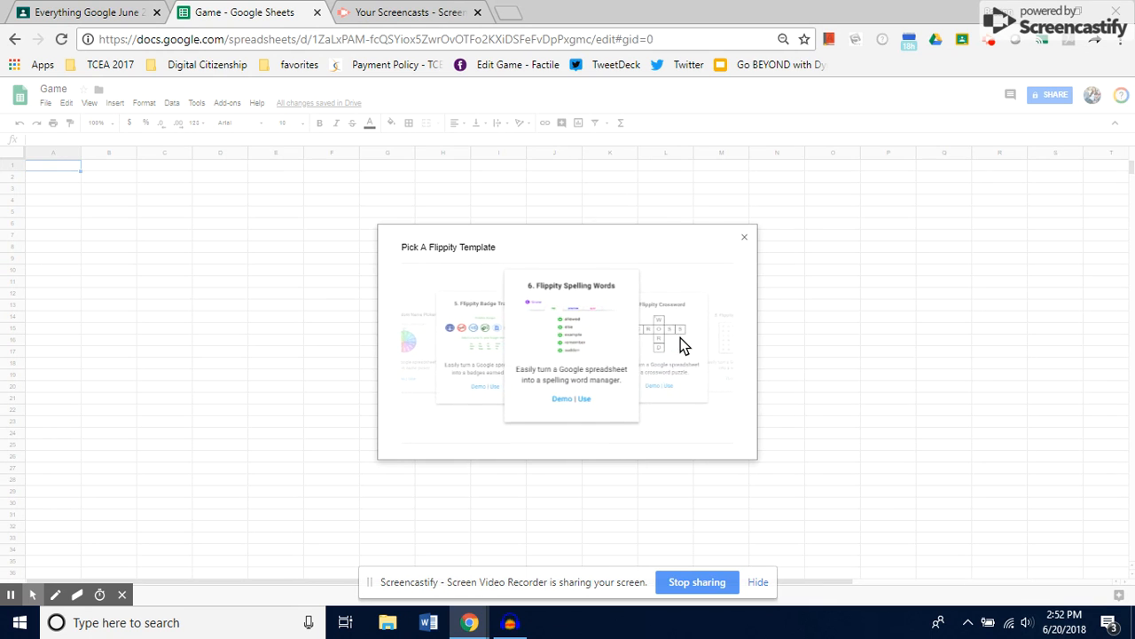
pyautogui.click(682, 344)
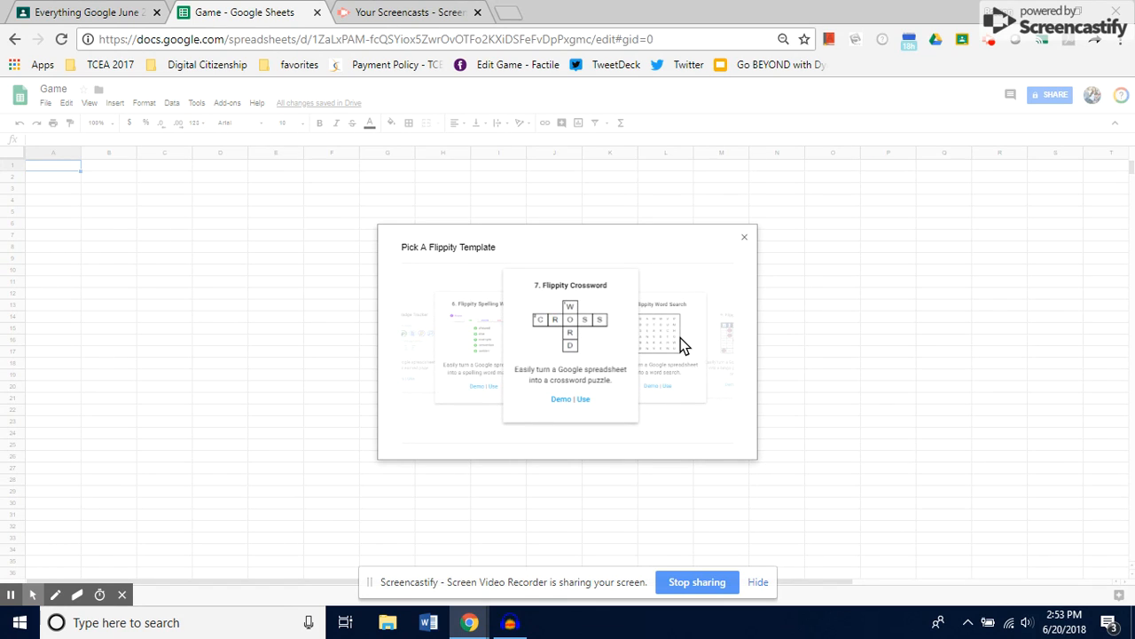
pyautogui.click(683, 344)
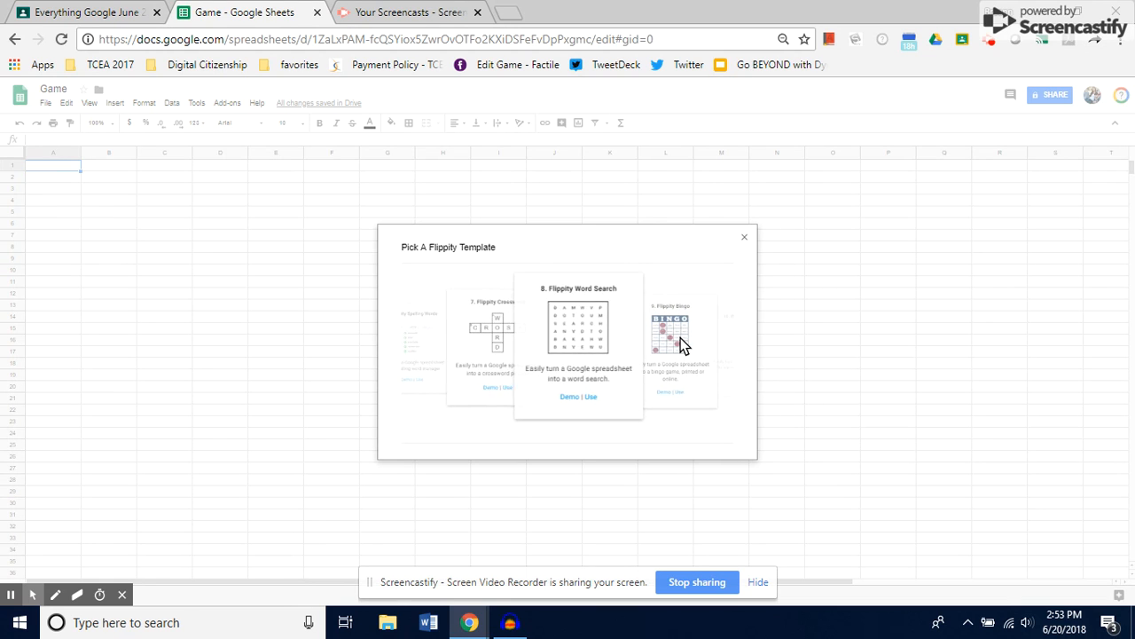
pyautogui.click(683, 345)
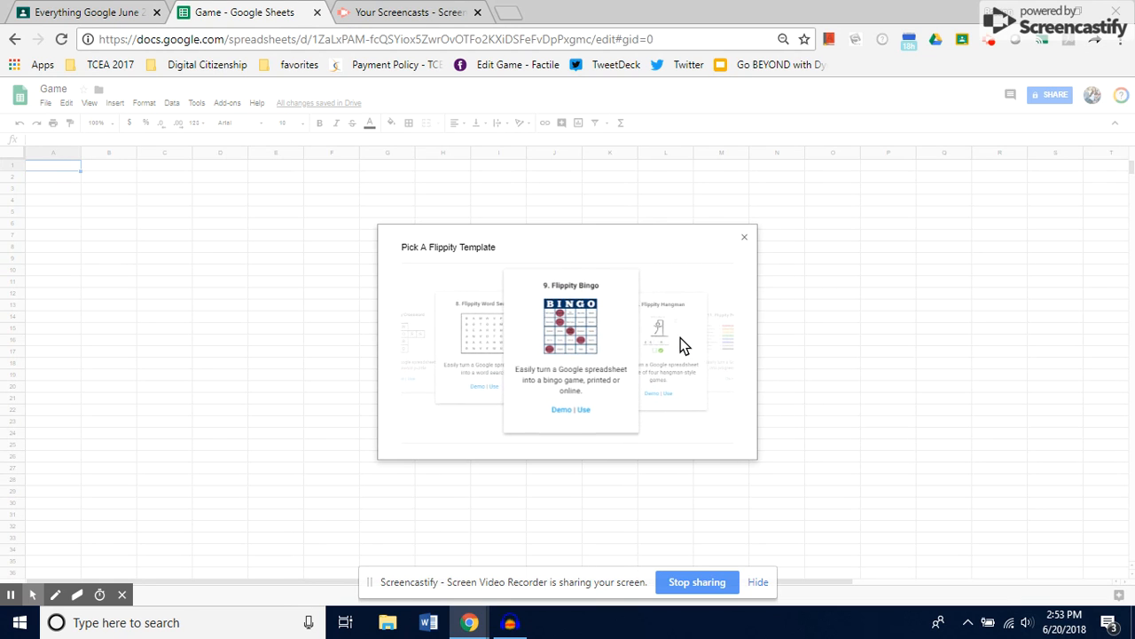
pyautogui.click(682, 344)
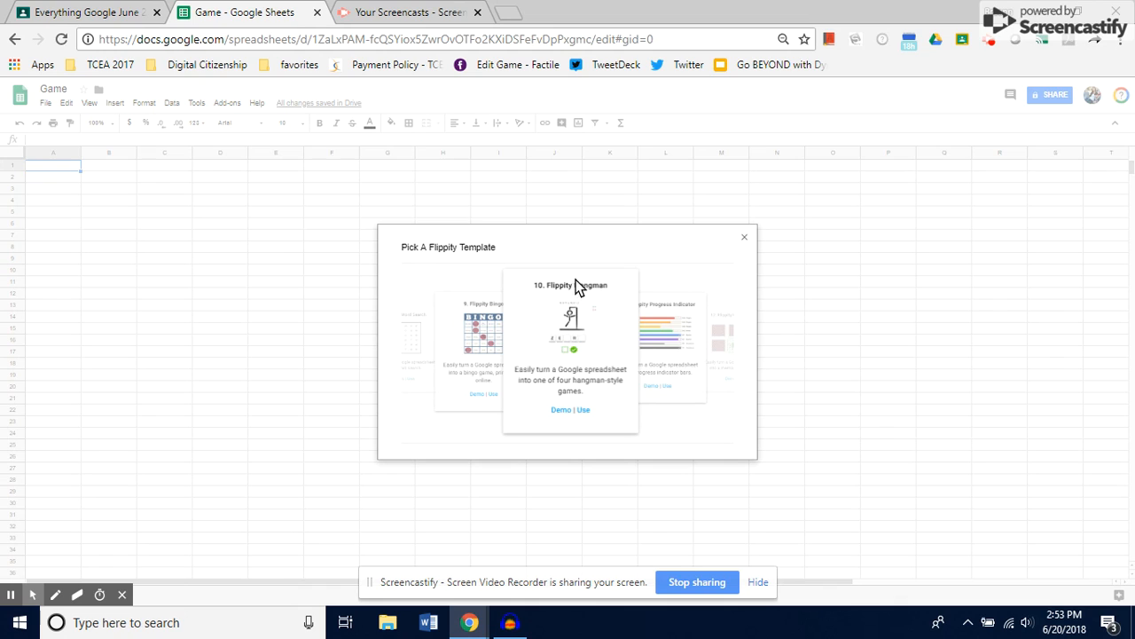
pyautogui.click(582, 410)
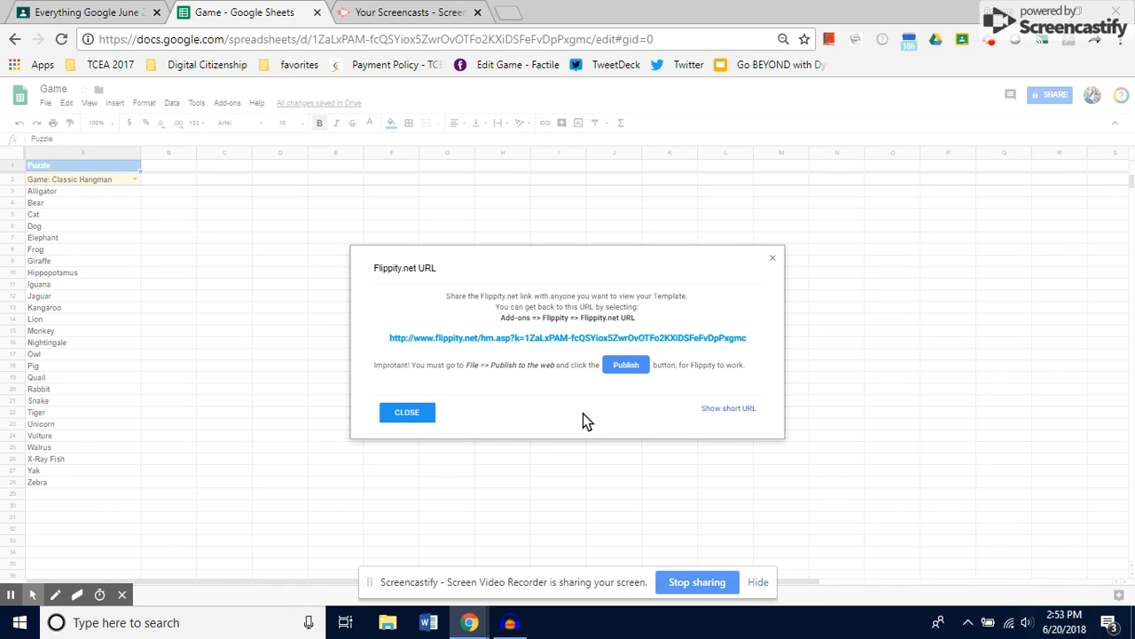
pyautogui.click(406, 412)
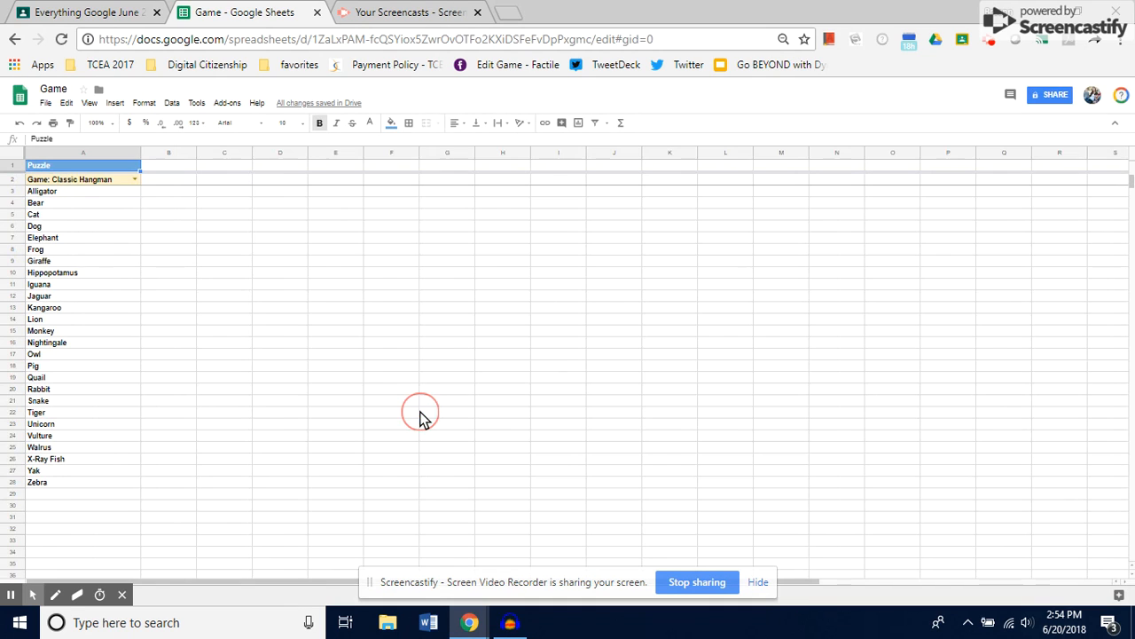
# Look at the game types offered in cell A2, leaving Classic Hangman selected
pyautogui.click(59, 191)
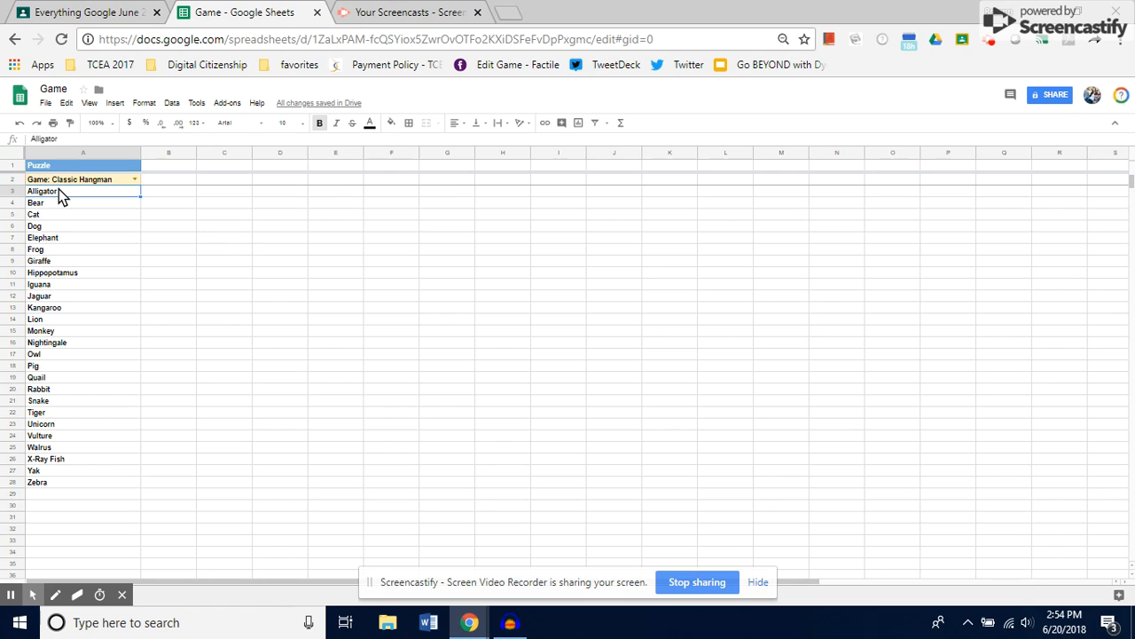
pyautogui.click(134, 180)
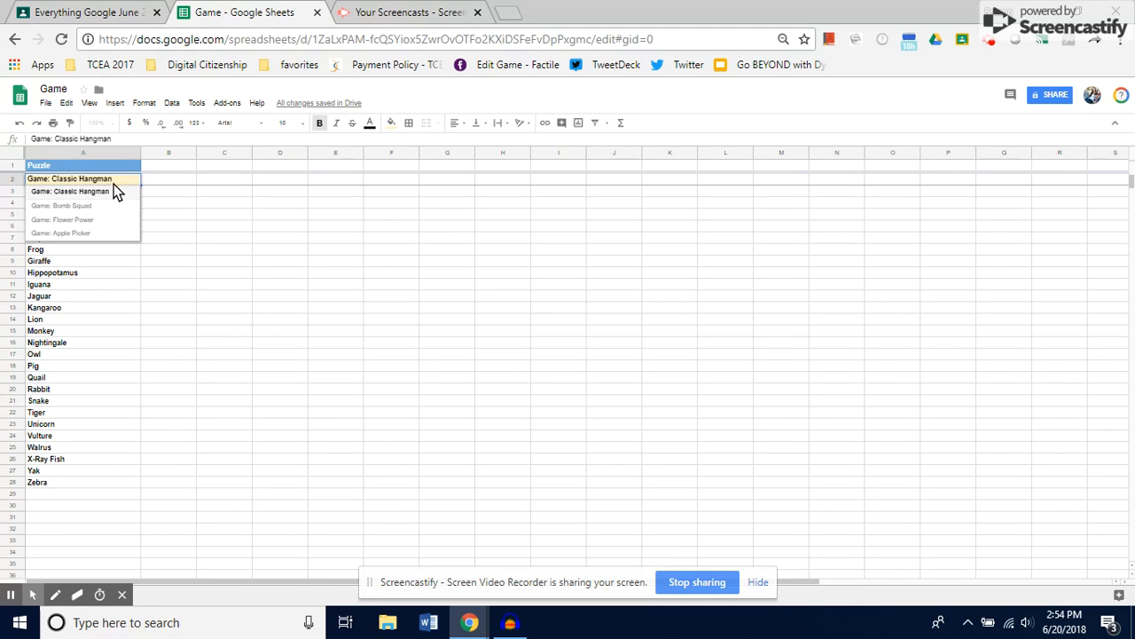
pyautogui.click(177, 226)
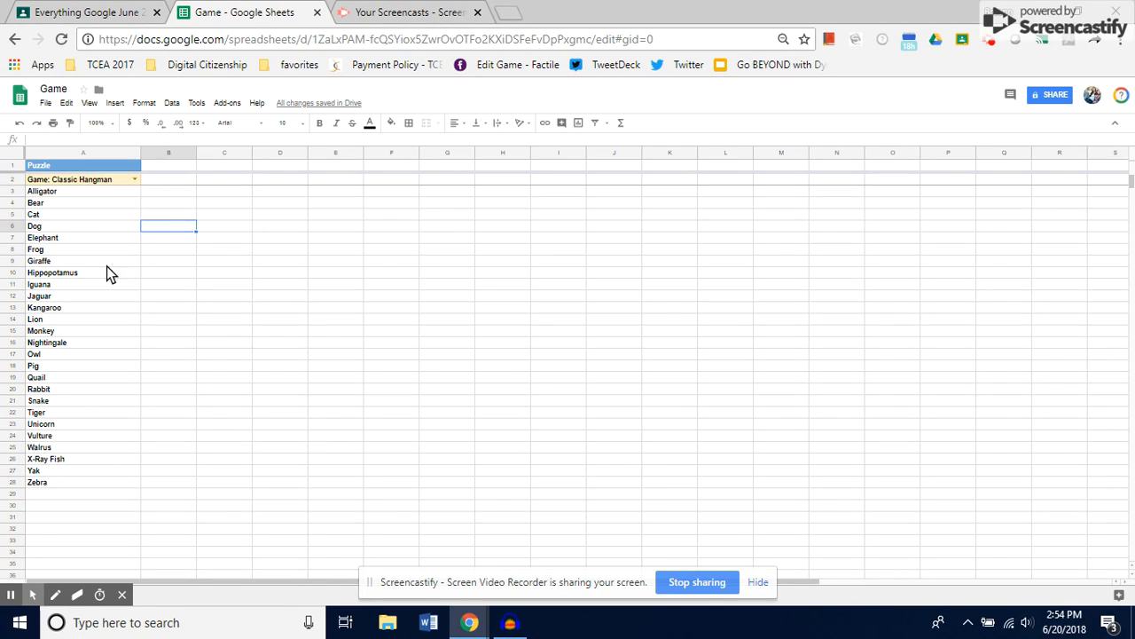
# Replace Alligator in cell A3 of the puzzle word list with Dragon
pyautogui.click(54, 193)
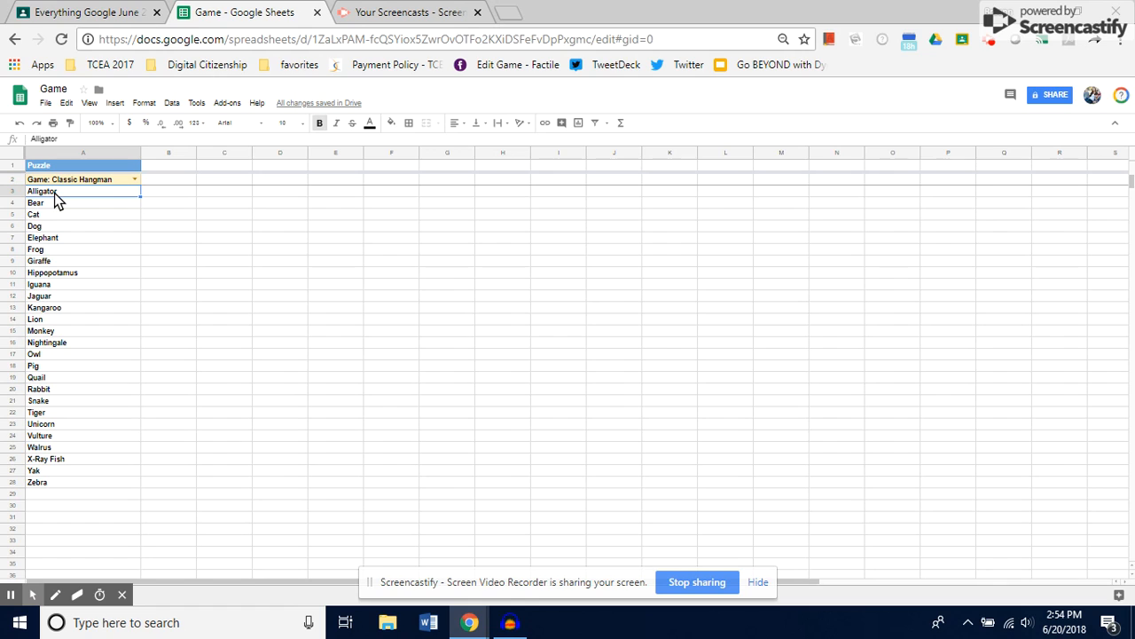
pyautogui.press('Delete')
pyautogui.write('Dragon')
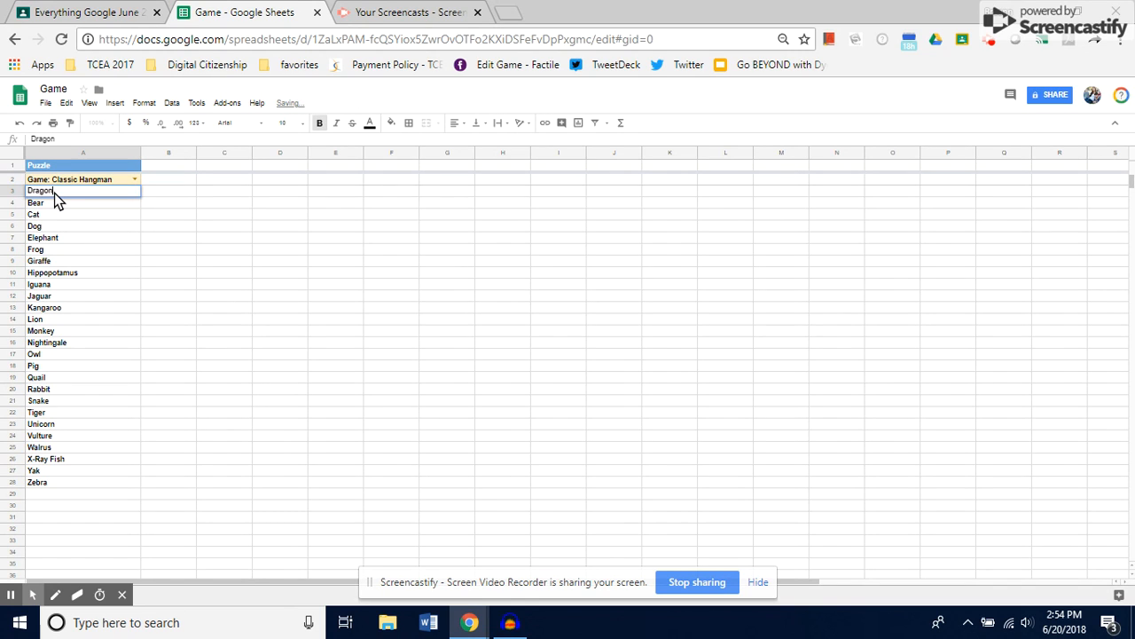
pyautogui.click(86, 237)
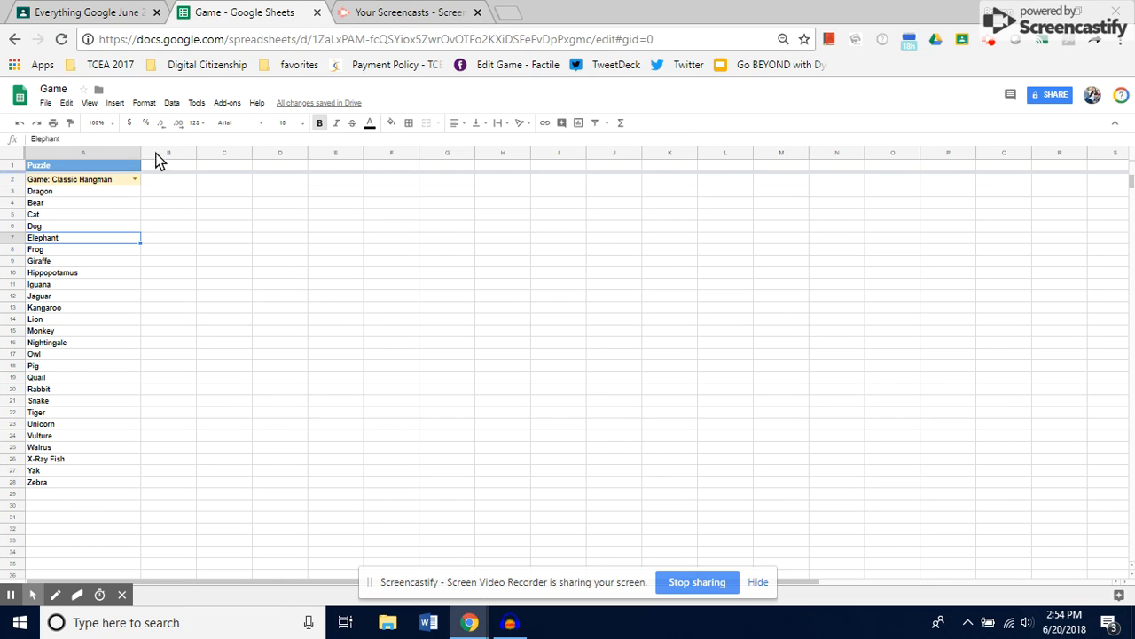
# Publish the entire document to the web as a web page, and close the publishing dialog
pyautogui.click(48, 104)
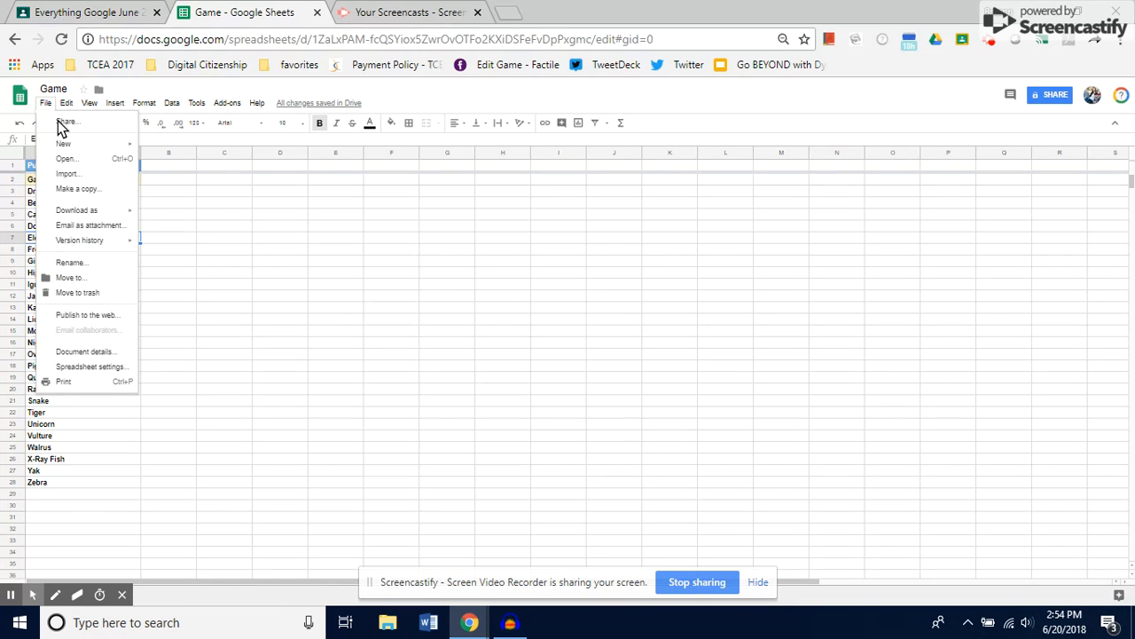
pyautogui.click(93, 316)
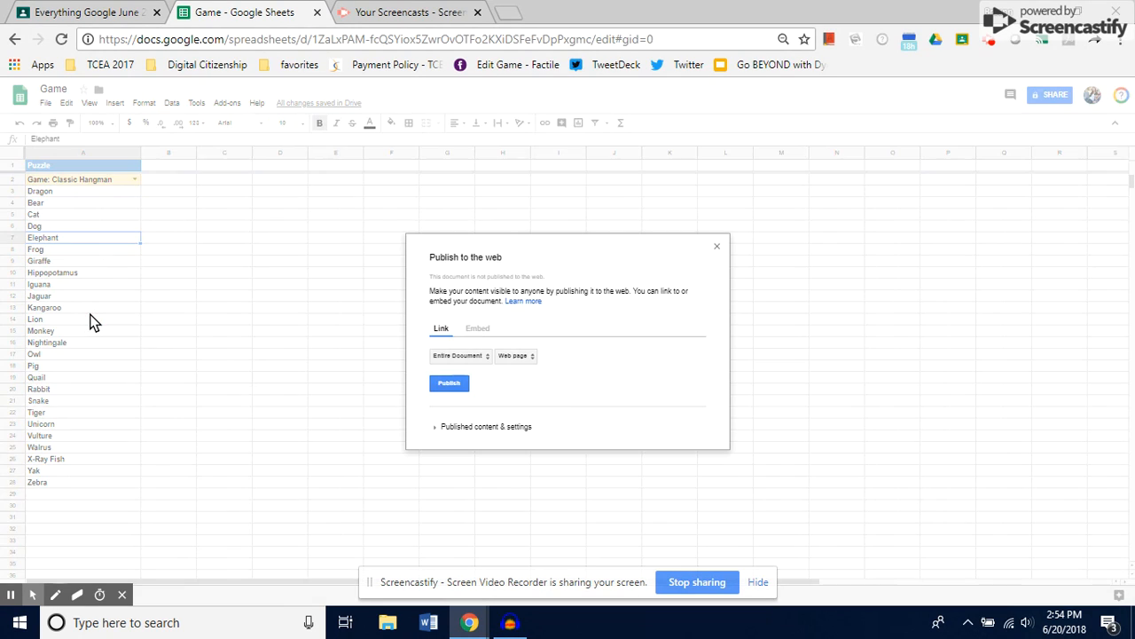
pyautogui.click(458, 387)
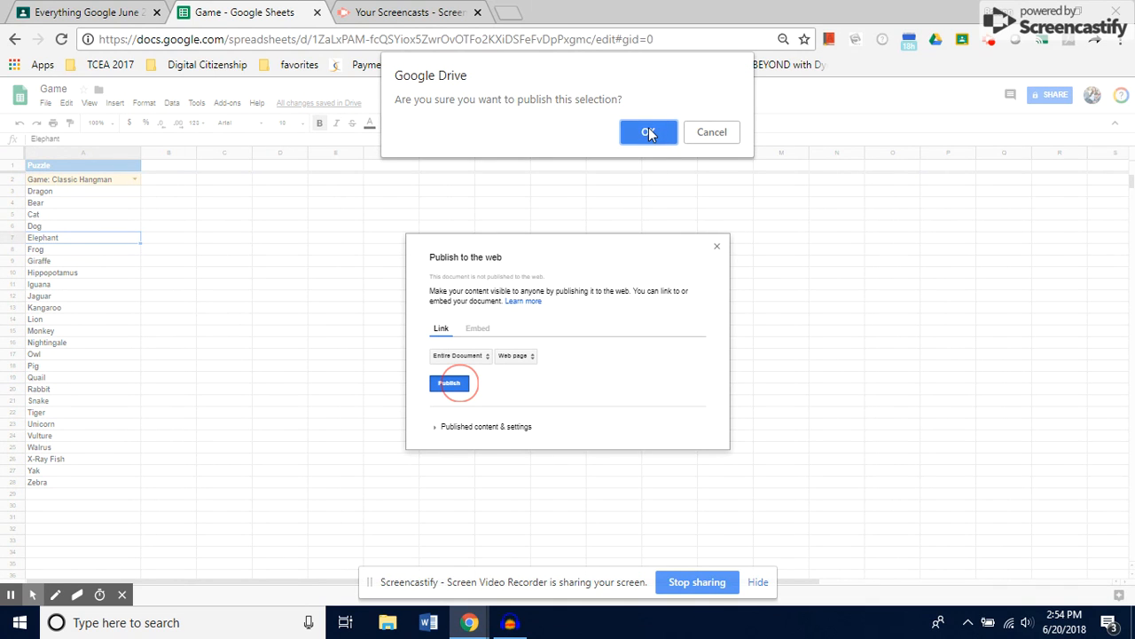
pyautogui.click(648, 131)
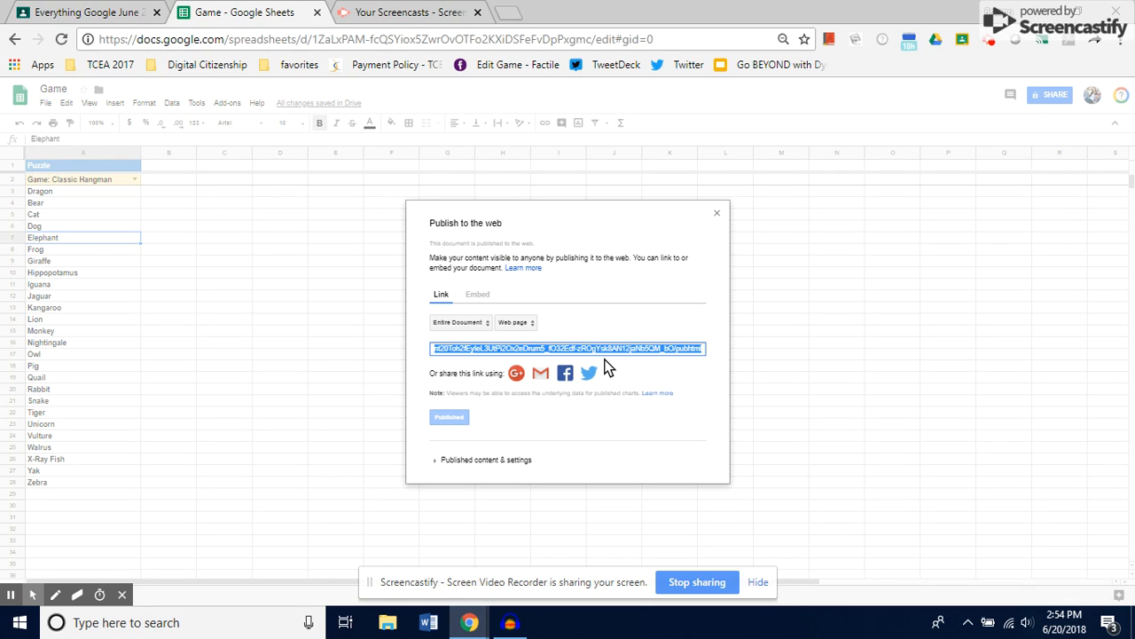
pyautogui.click(717, 215)
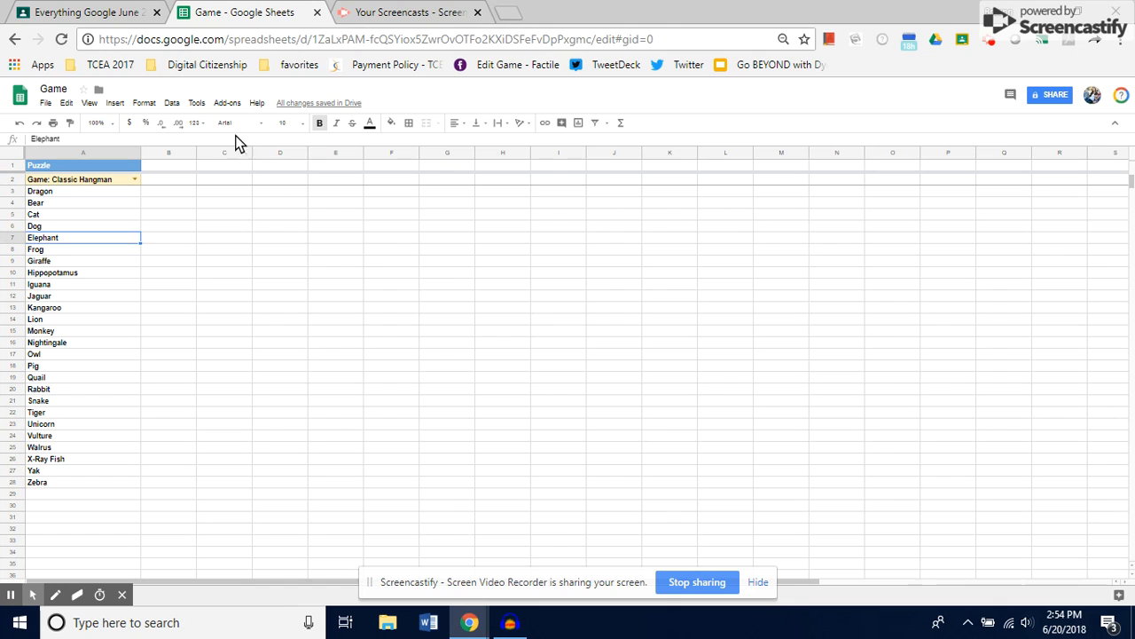
# Get the Flippity.net URL for the Hangman template and open the game link in a new browser tab
pyautogui.click(229, 107)
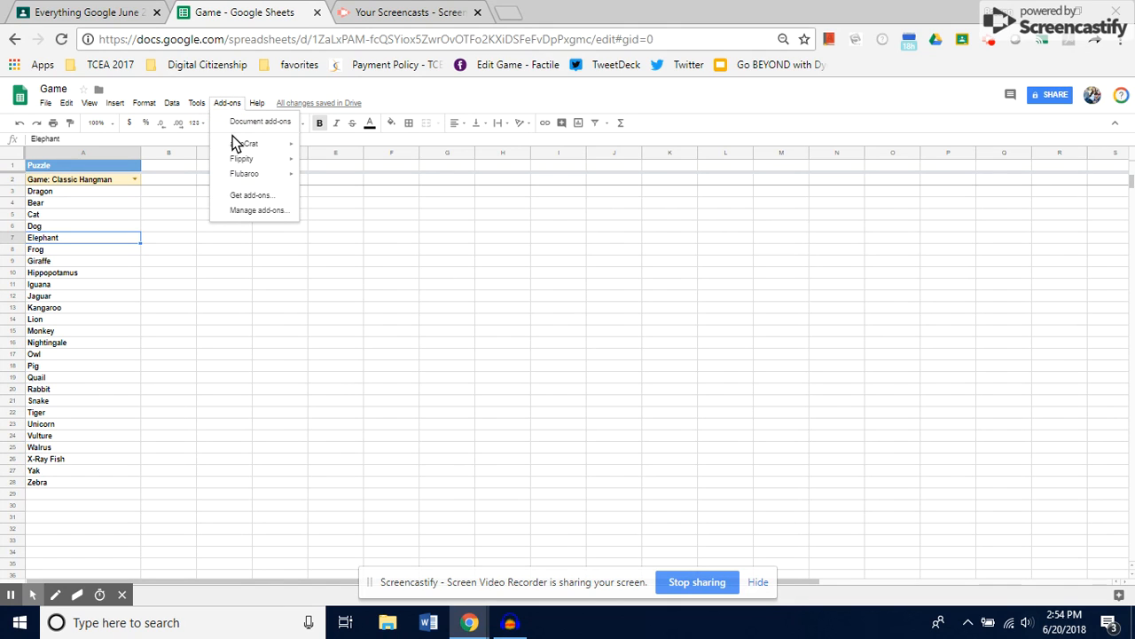
pyautogui.moveTo(235, 159)
pyautogui.click(342, 162)
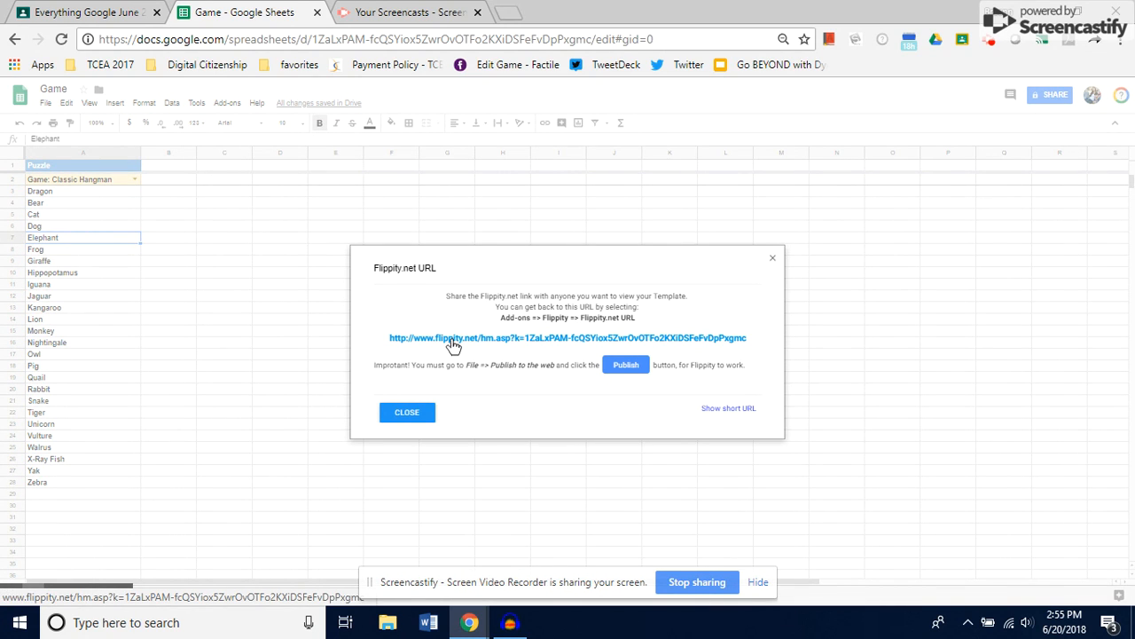
pyautogui.rightClick(452, 344)
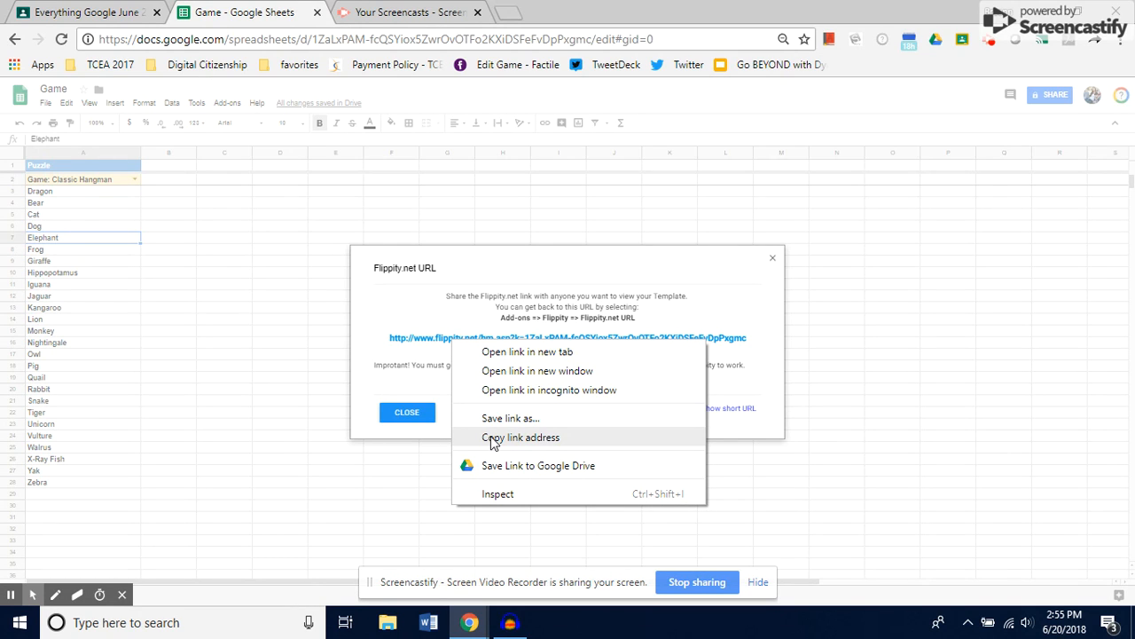
pyautogui.click(497, 352)
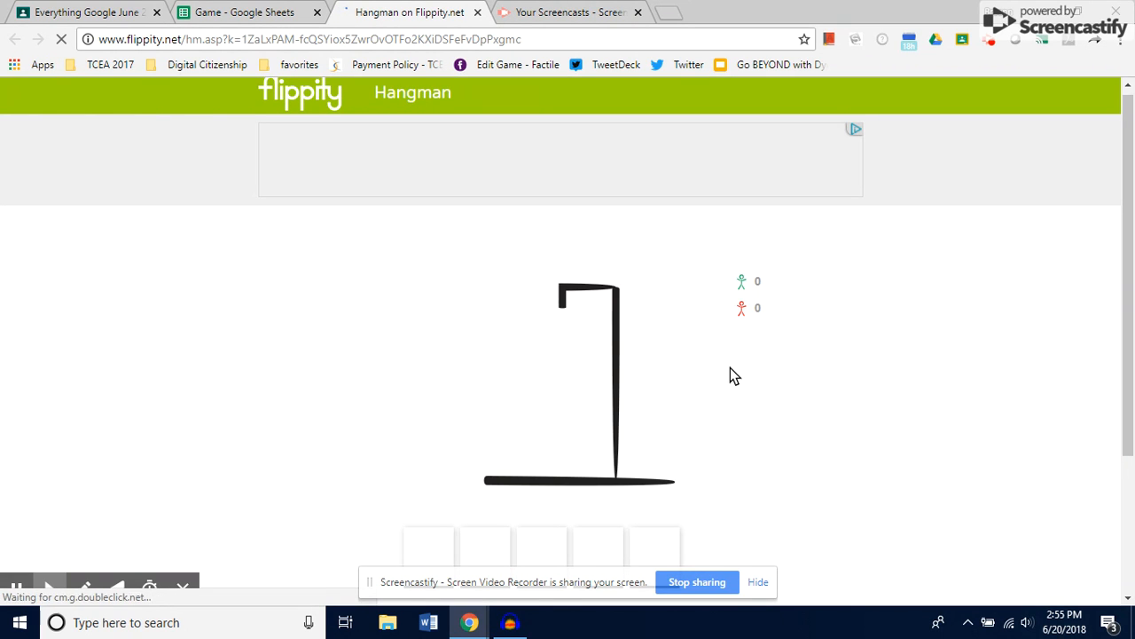
# Test the Hangman game by guessing the letters A, B, G, T, H, R, S and L, and review the finished round
pyautogui.scroll(-2, 957, 407)
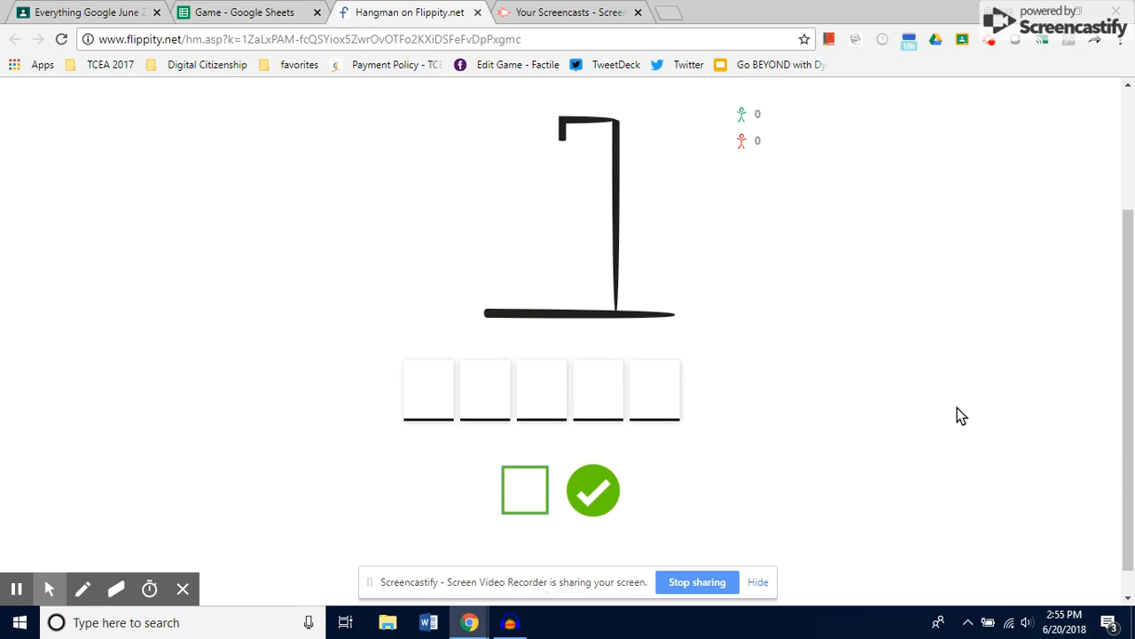
pyautogui.write('a')
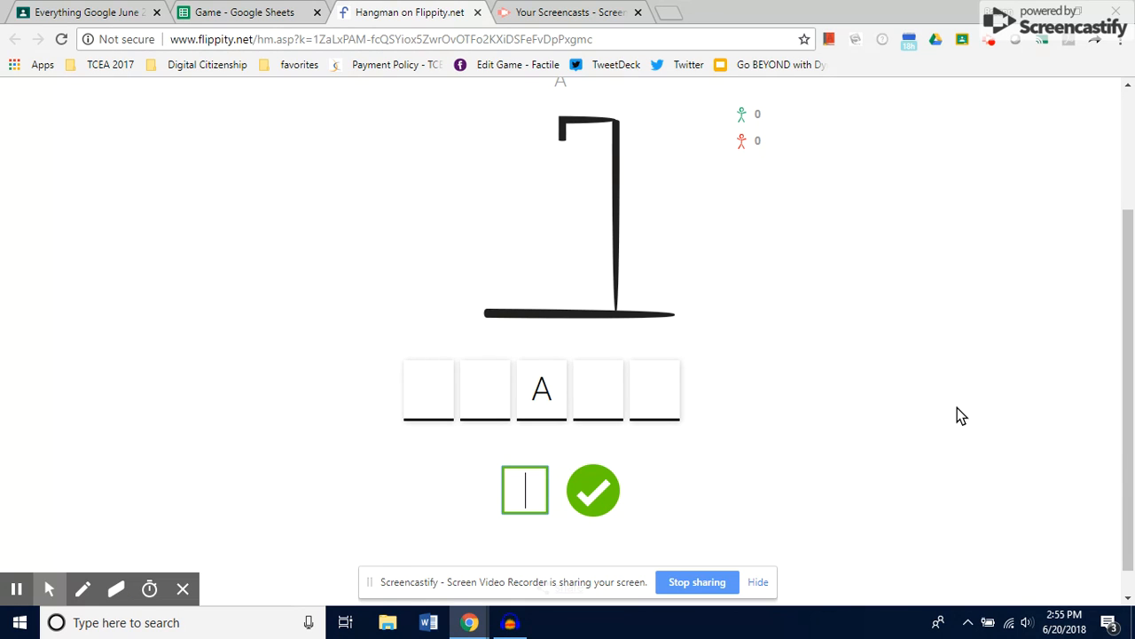
pyautogui.write('b')
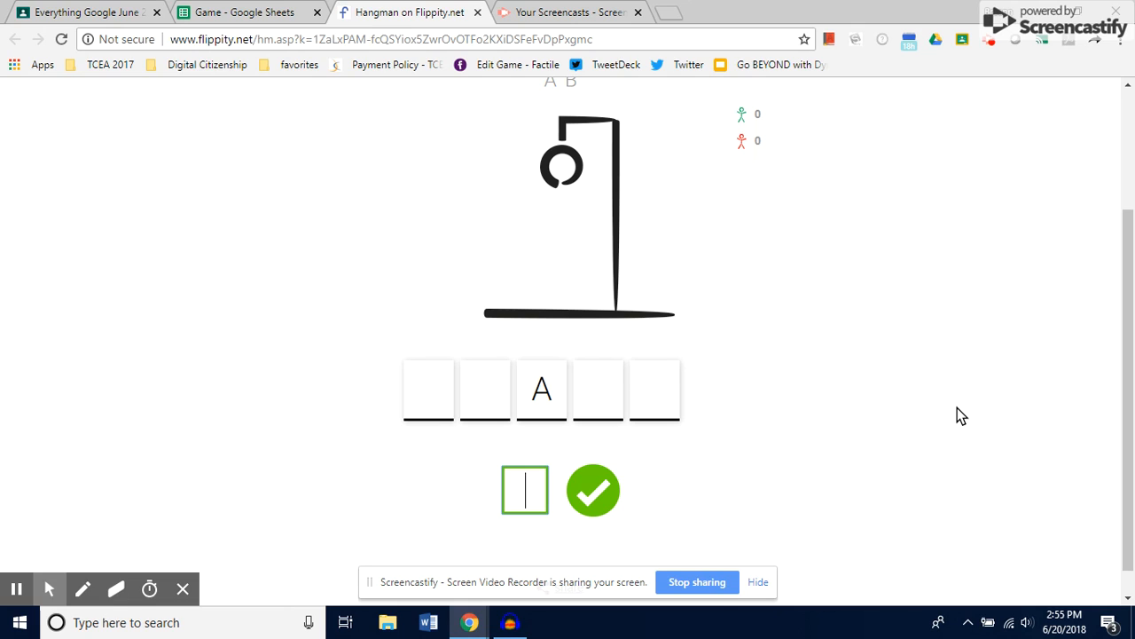
pyautogui.write('g')
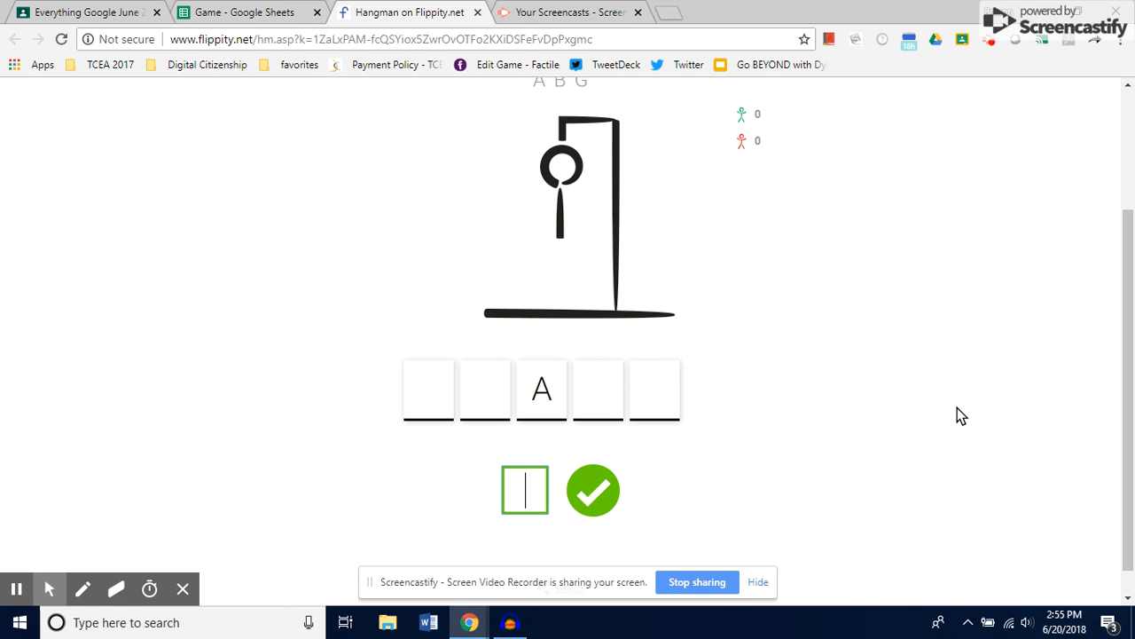
pyautogui.write('ih')
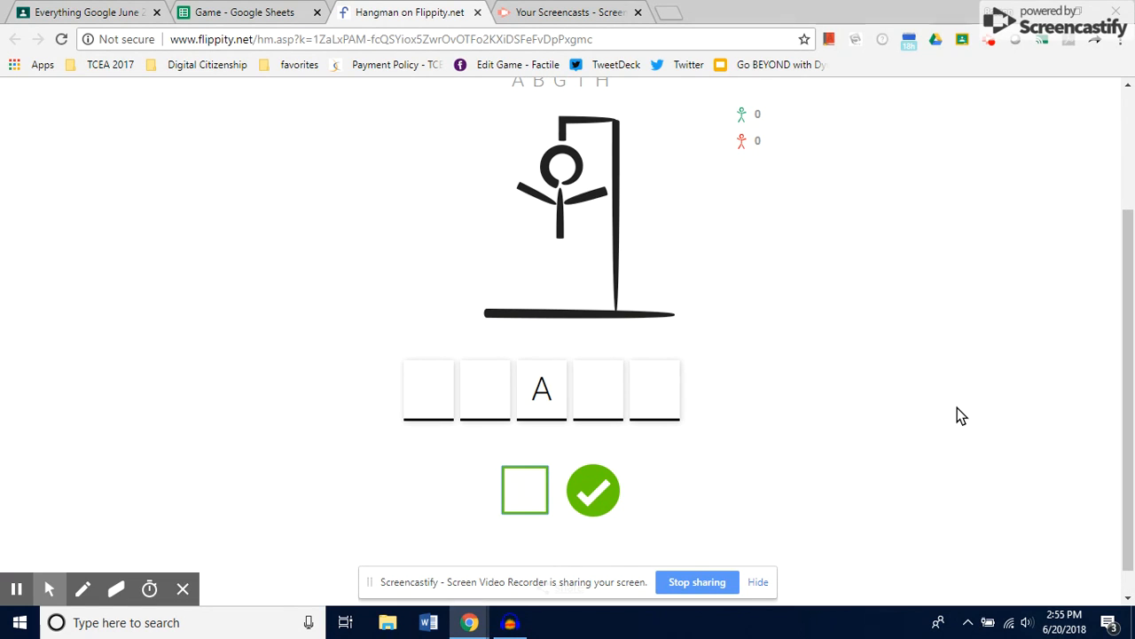
pyautogui.write('rs')
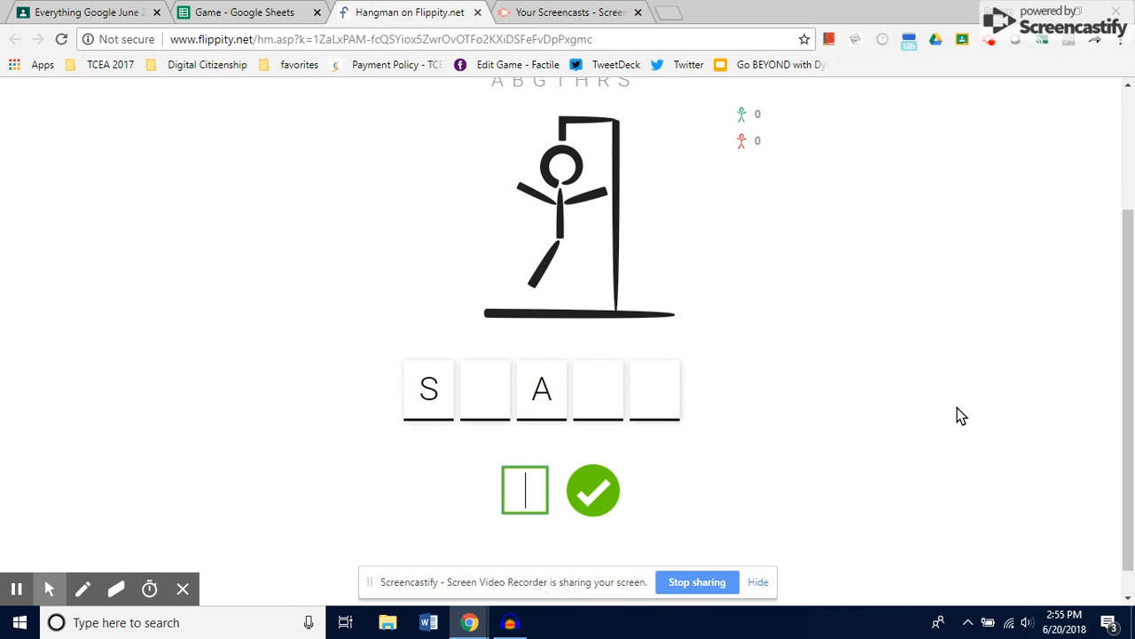
pyautogui.write('tl')
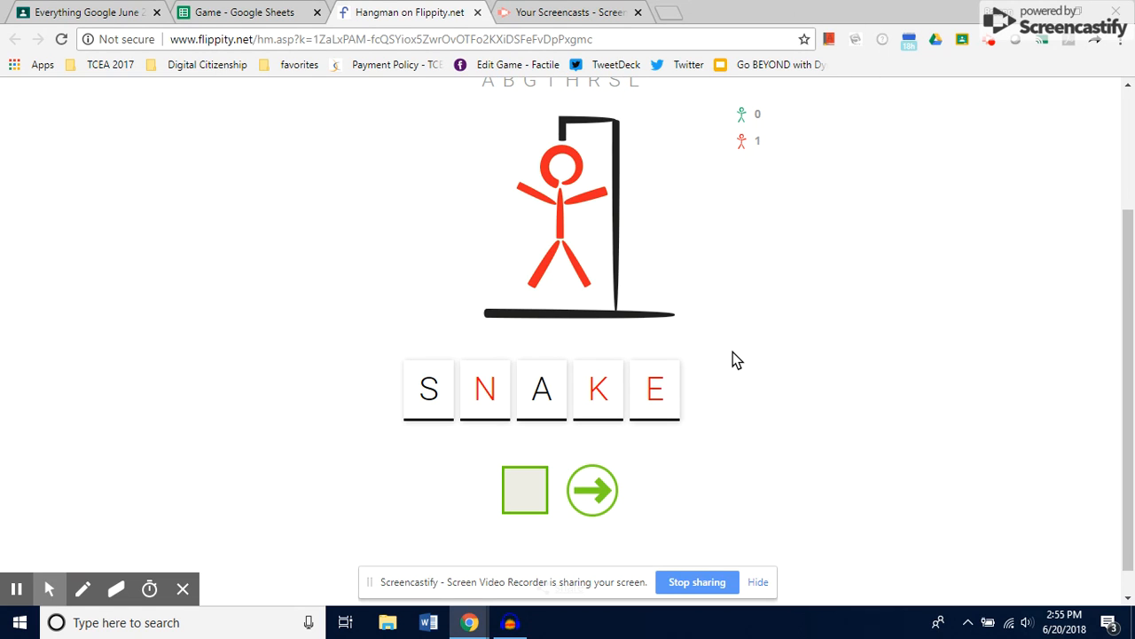
pyautogui.scroll(2, 833, 473)
pyautogui.scroll(-1, 833, 468)
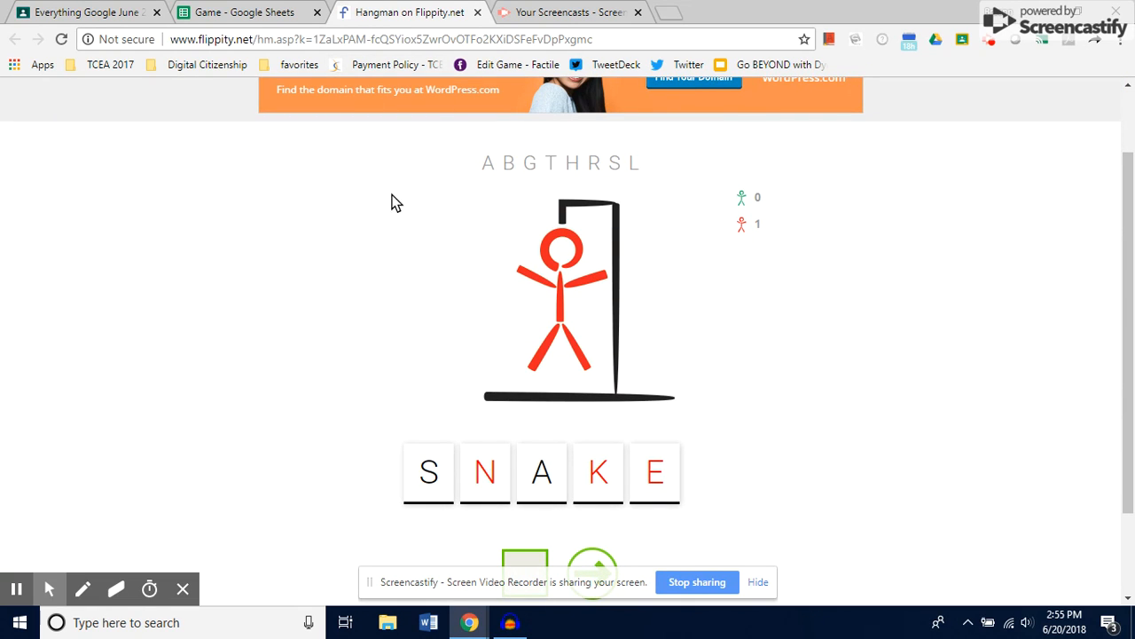
# Select the Hangman game's web address, look at the options for copying it, and dismiss them
pyautogui.click(444, 39)
pyautogui.rightClick(371, 44)
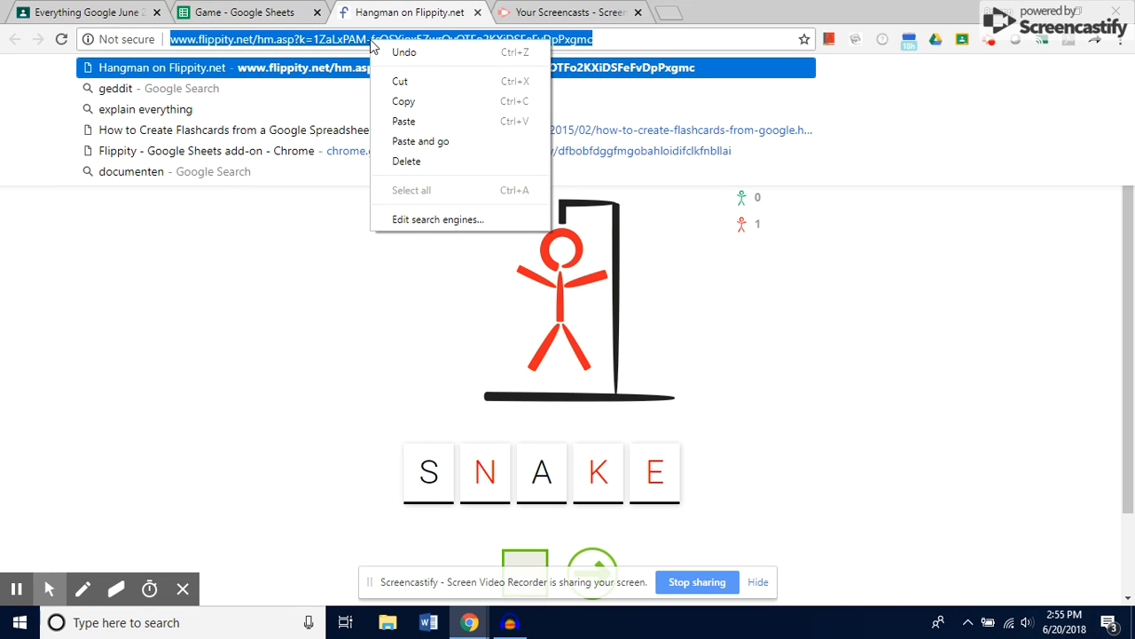
pyautogui.click(283, 296)
pyautogui.click(284, 296)
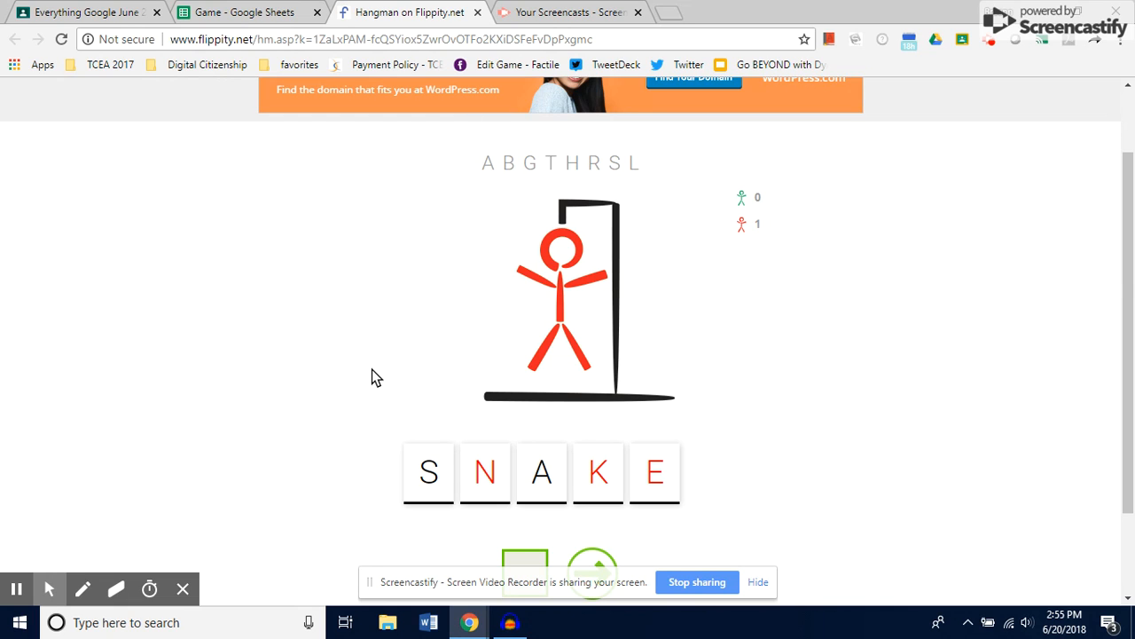
# Close the Hangman game page and dismiss the Flippity.net URL dialog in the Game spreadsheet
pyautogui.click(478, 13)
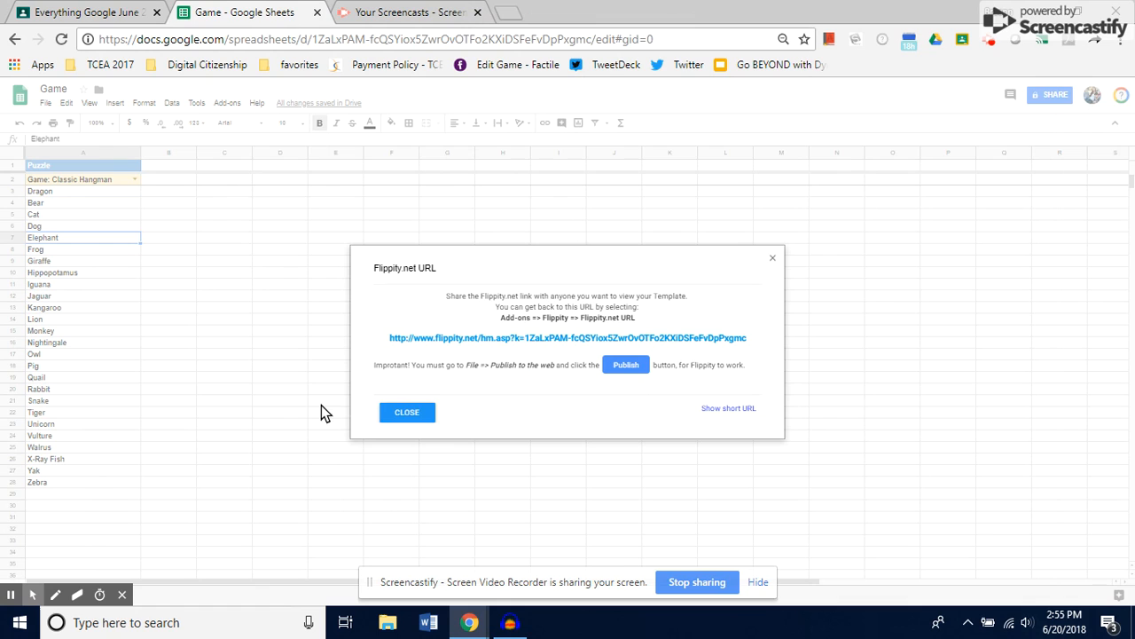
pyautogui.click(429, 413)
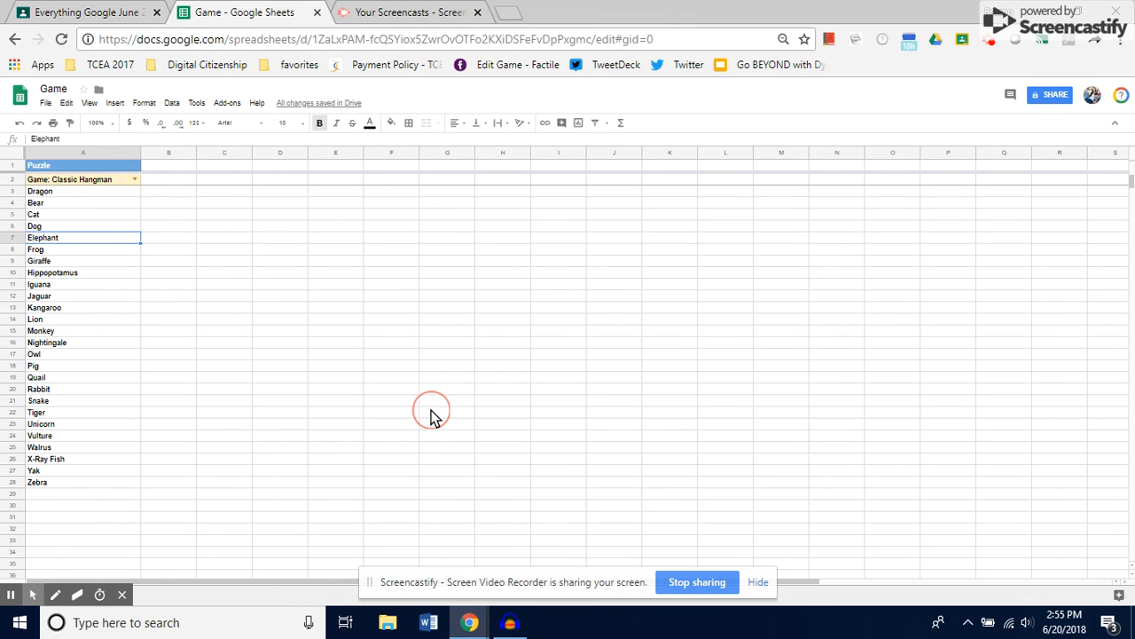
# Show the Flippity add-on's commands to locate the Flippity.net URL option
pyautogui.click(229, 104)
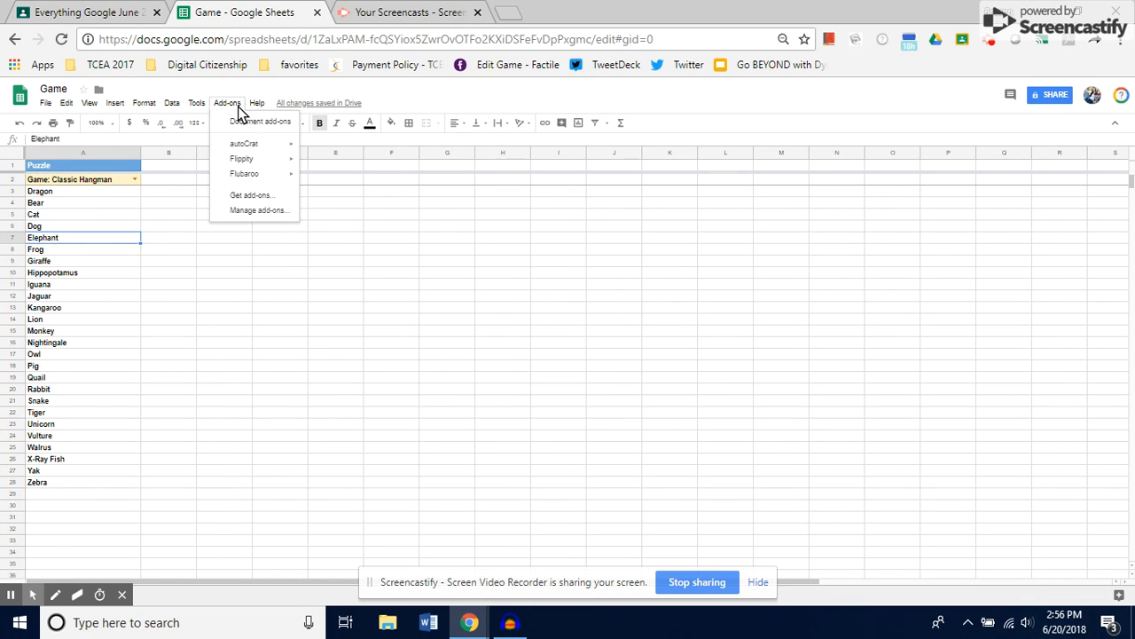
pyautogui.moveTo(246, 161)
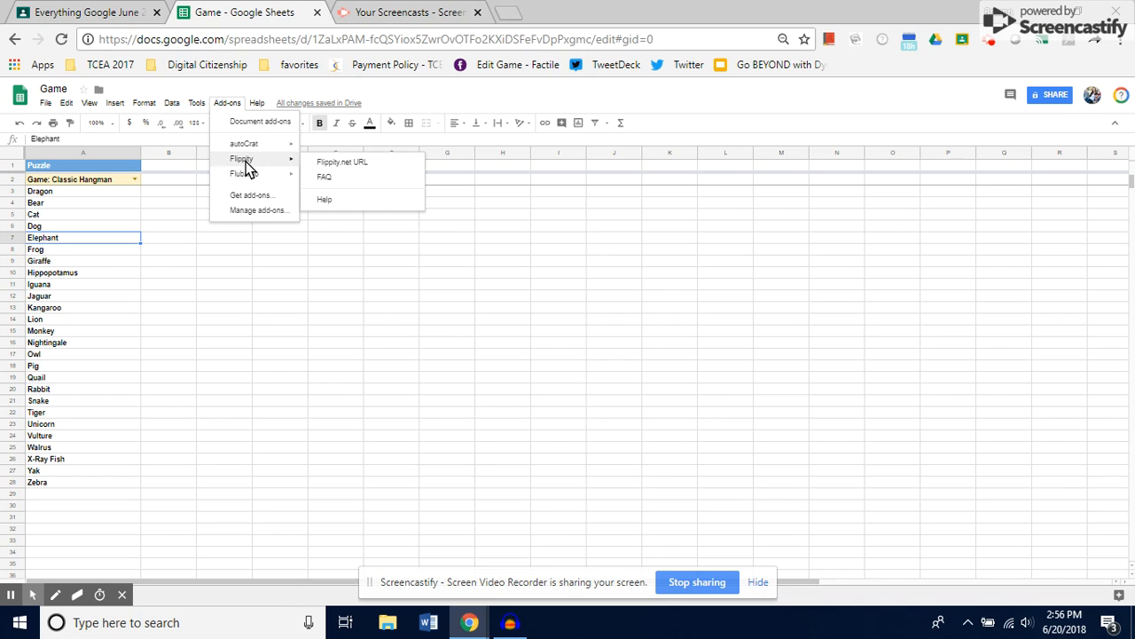